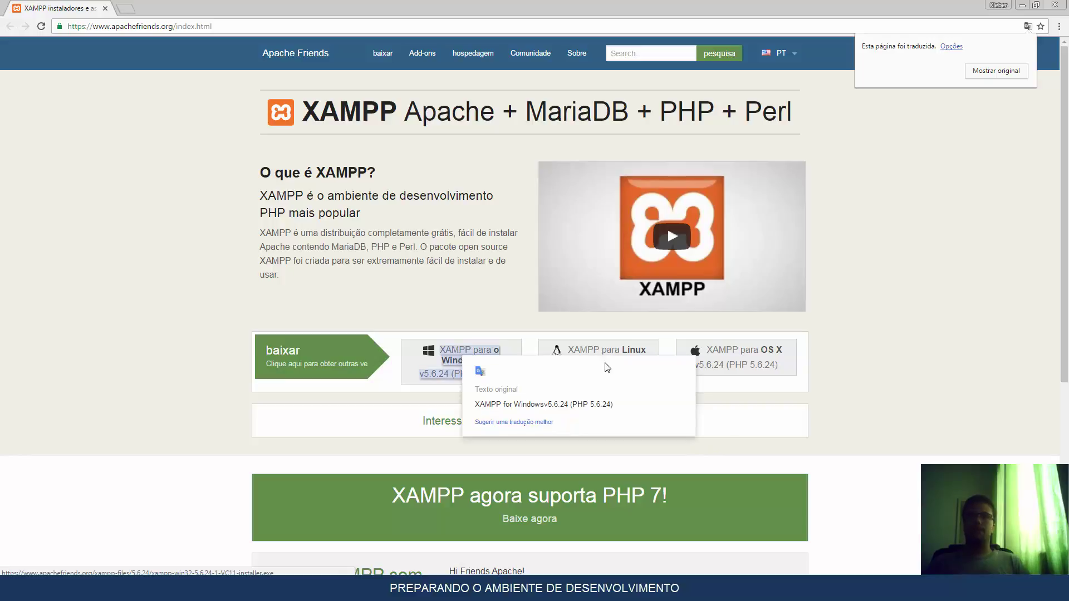
# - Close the XAMPP download page, and leave the slide show and minimize the presentation to reach the desktop
pyautogui.scroll(-3, 897, 445)
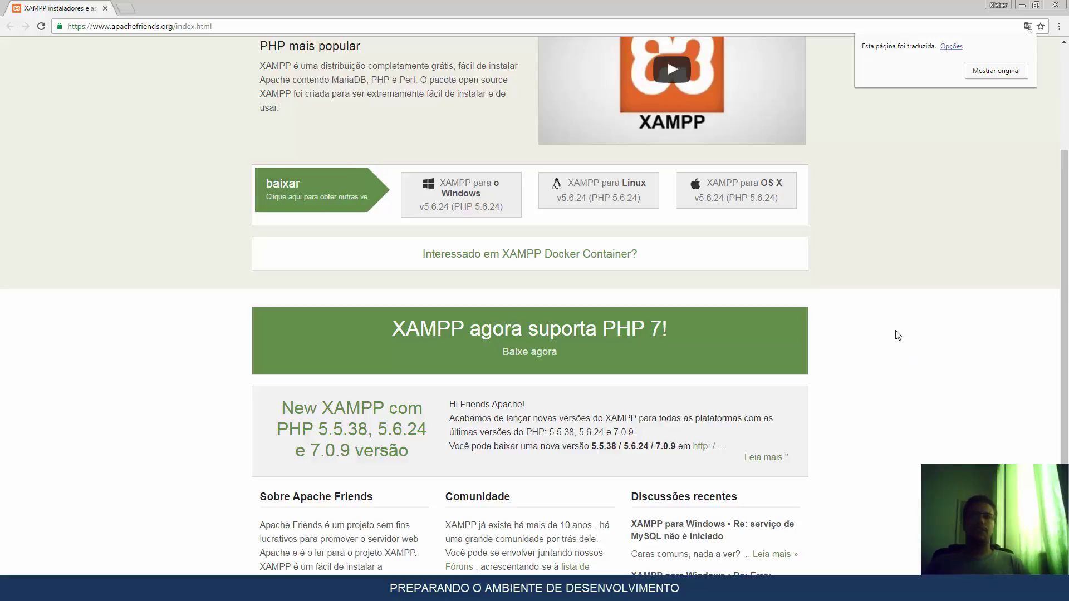
pyautogui.scroll(3, 902, 338)
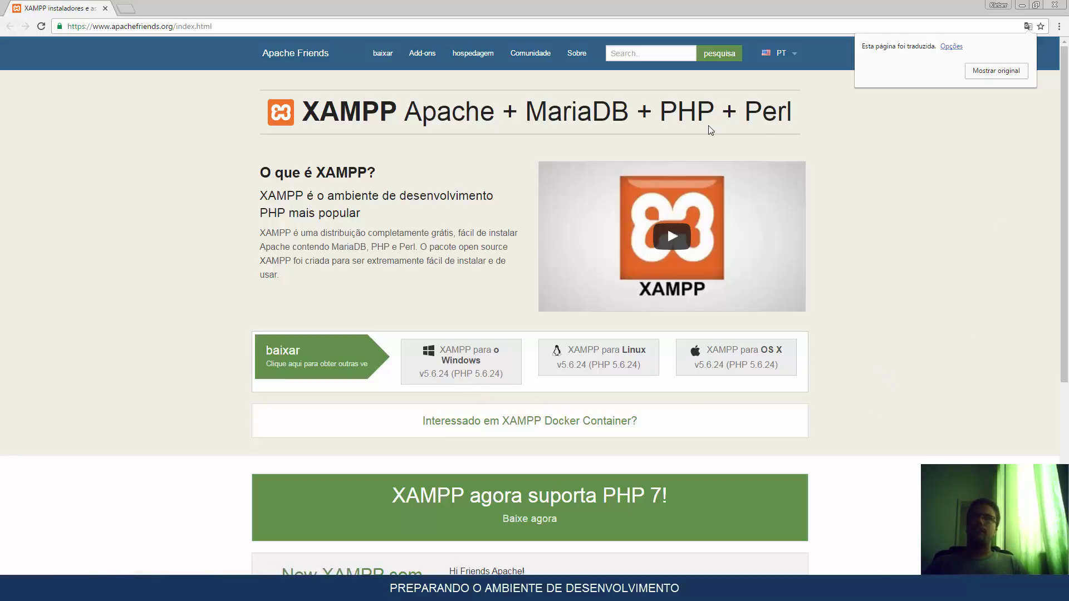
pyautogui.click(1054, 5)
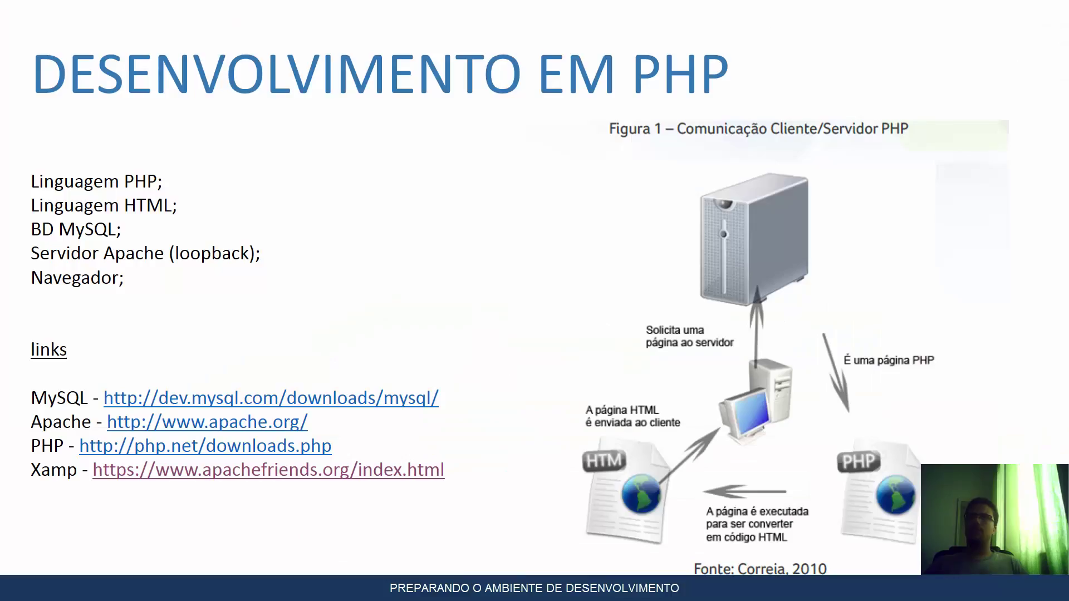
pyautogui.press('Escape')
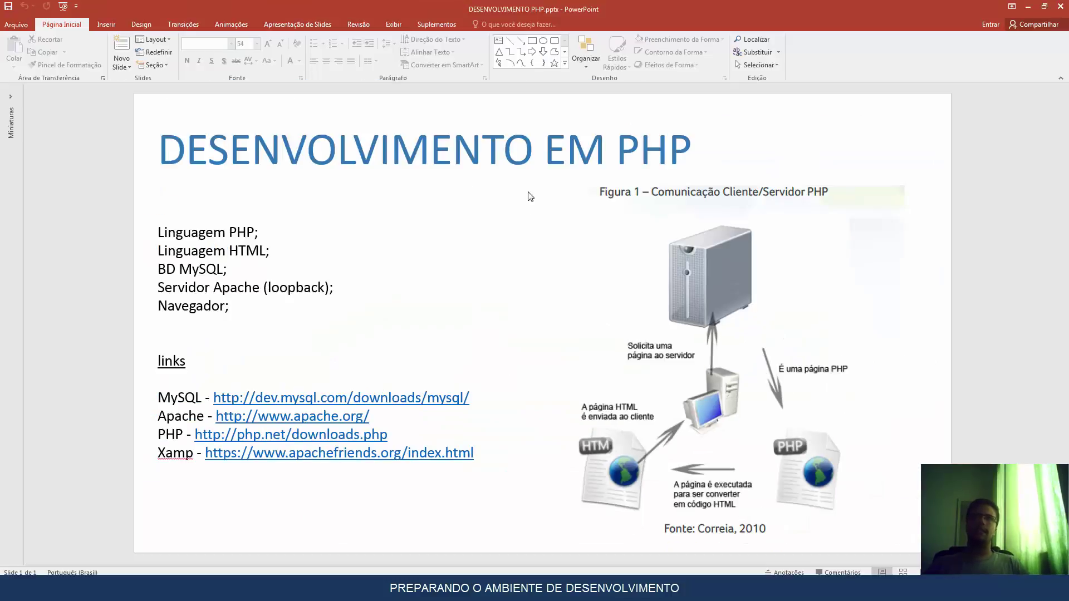
pyautogui.click(1028, 6)
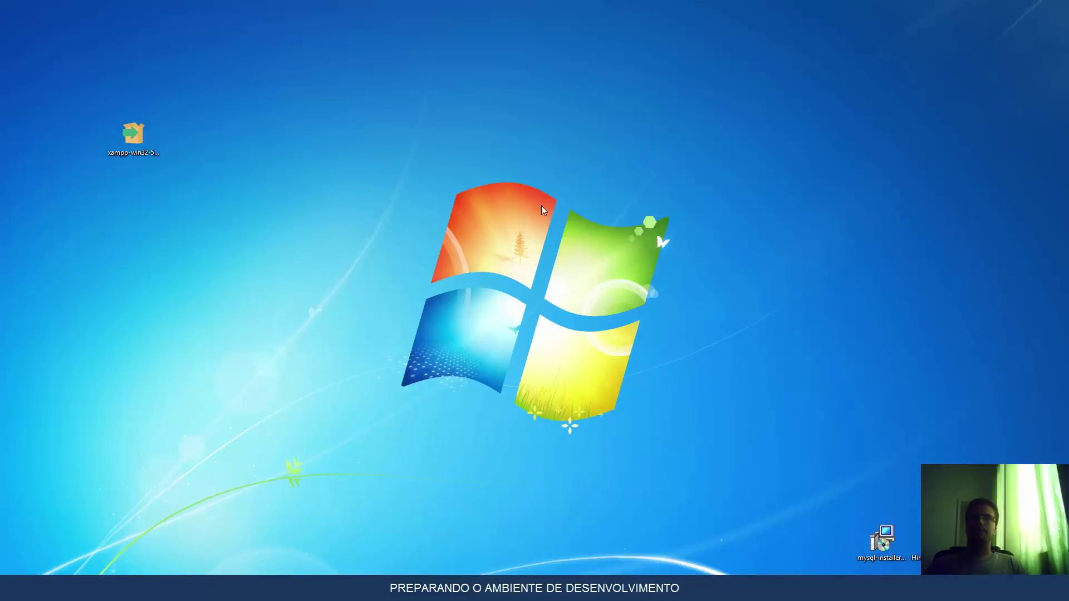
pyautogui.click(138, 146)
pyautogui.moveTo(889, 538); pyautogui.dragTo(234, 128)
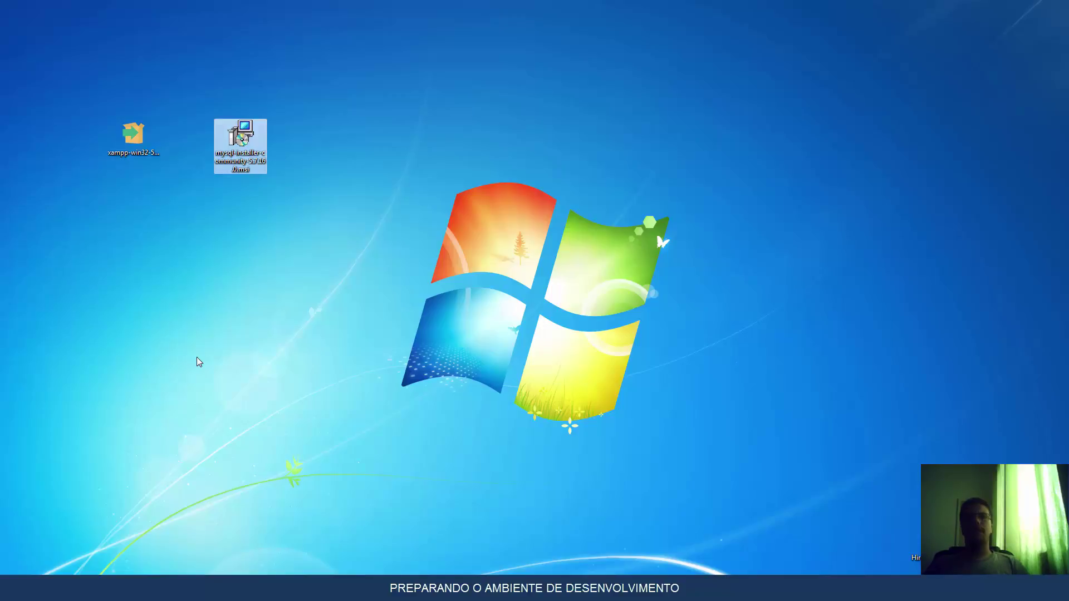
pyautogui.moveTo(240, 139); pyautogui.dragTo(872, 546)
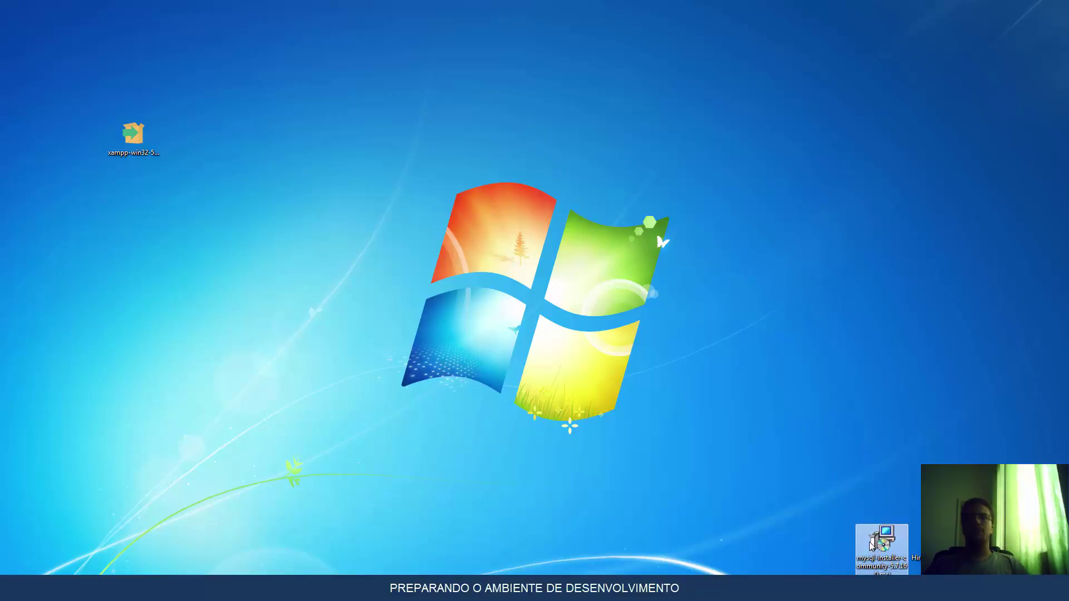
pyautogui.click(259, 285)
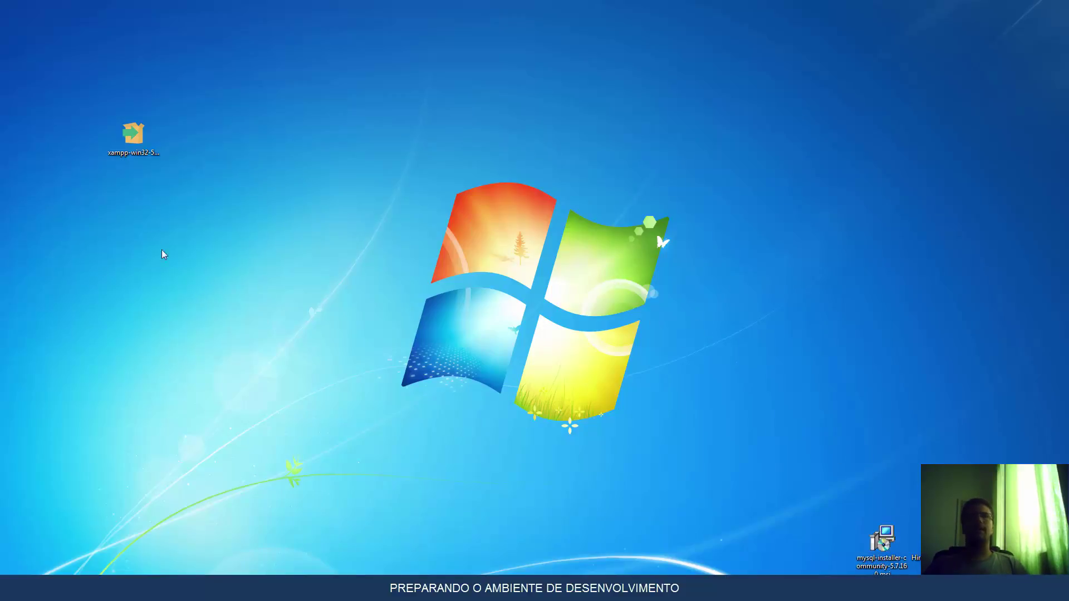
# - Run the xampp-win32-5.6.24-1-VC11 installer and proceed to the installation folder page with all components selected
pyautogui.rightClick(138, 142)
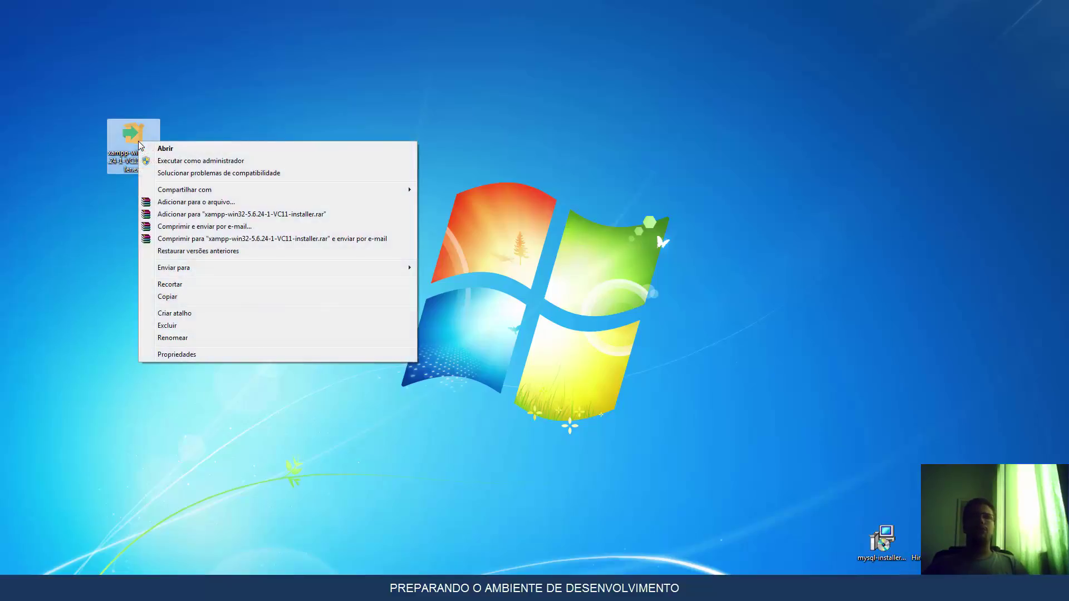
pyautogui.click(482, 246)
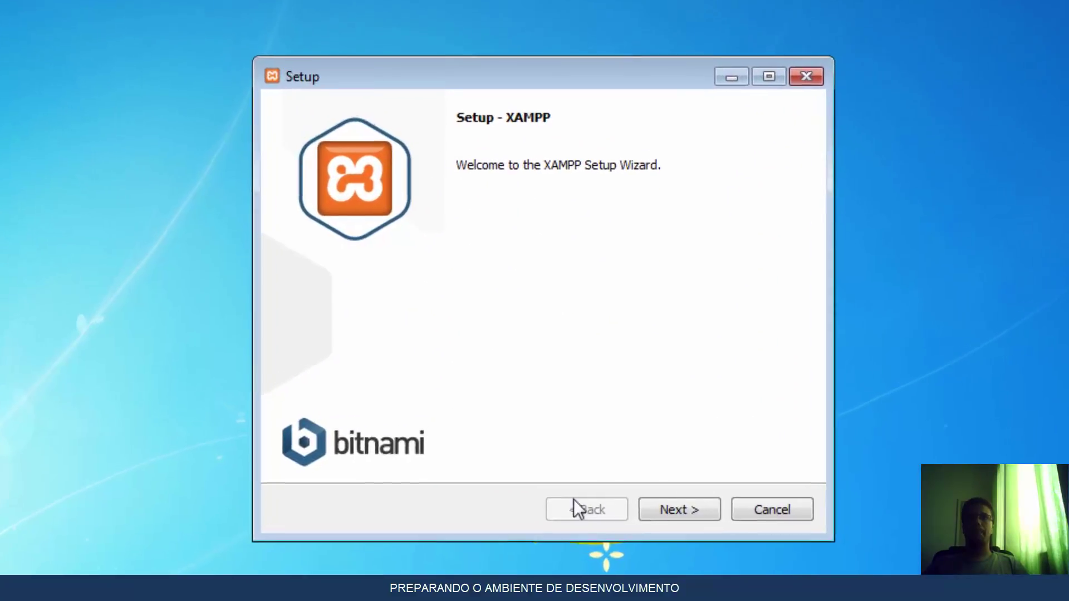
pyautogui.click(719, 527)
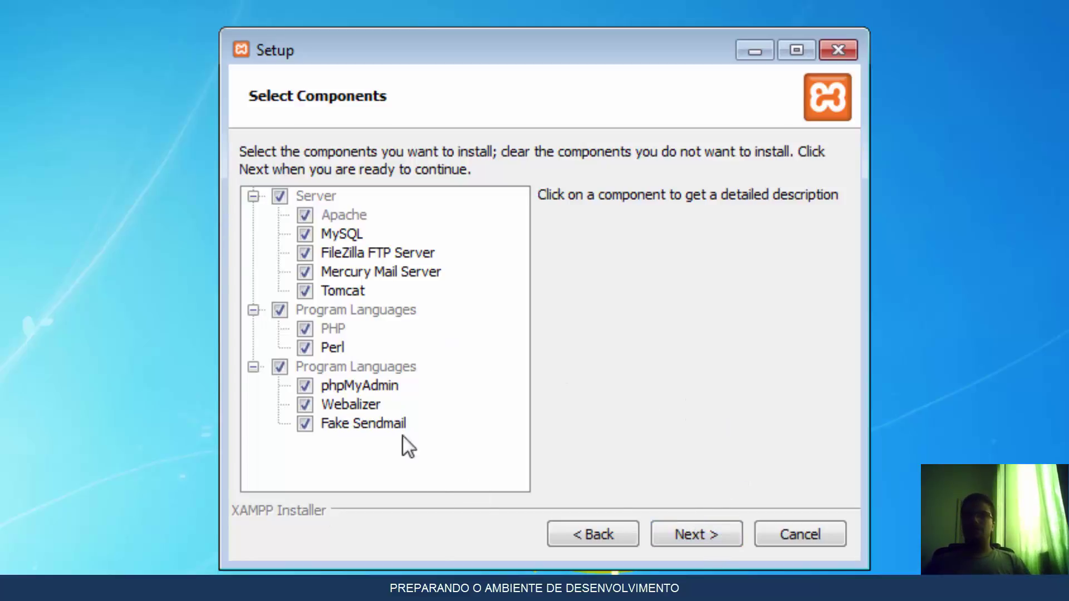
pyautogui.click(699, 534)
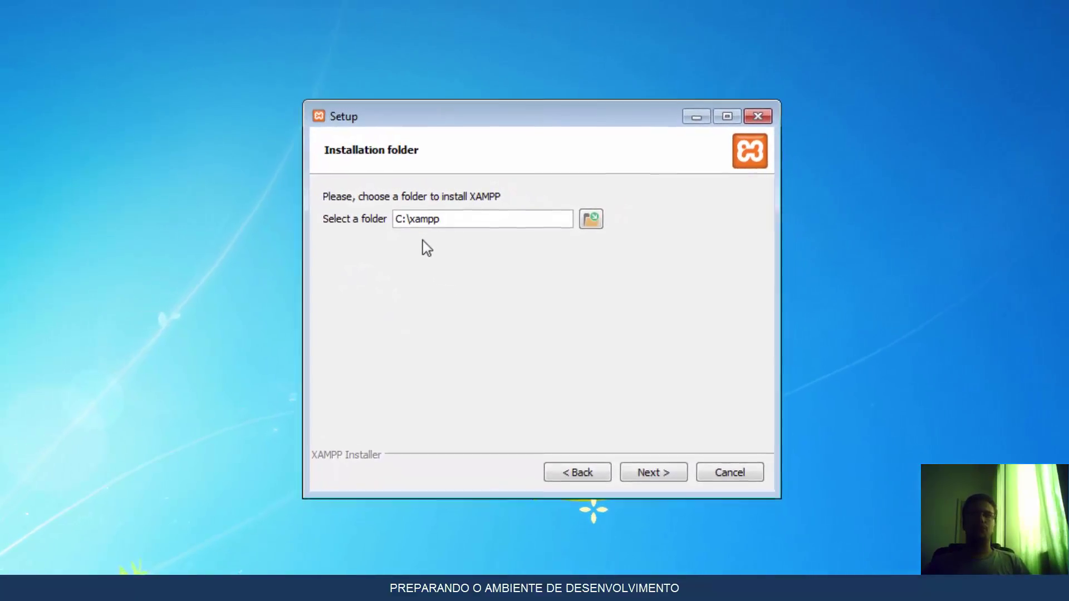
# - Check Local Disk (C:) for an existing xampp folder and try to continue the setup with C:\xampp as installation folder
pyautogui.click(588, 223)
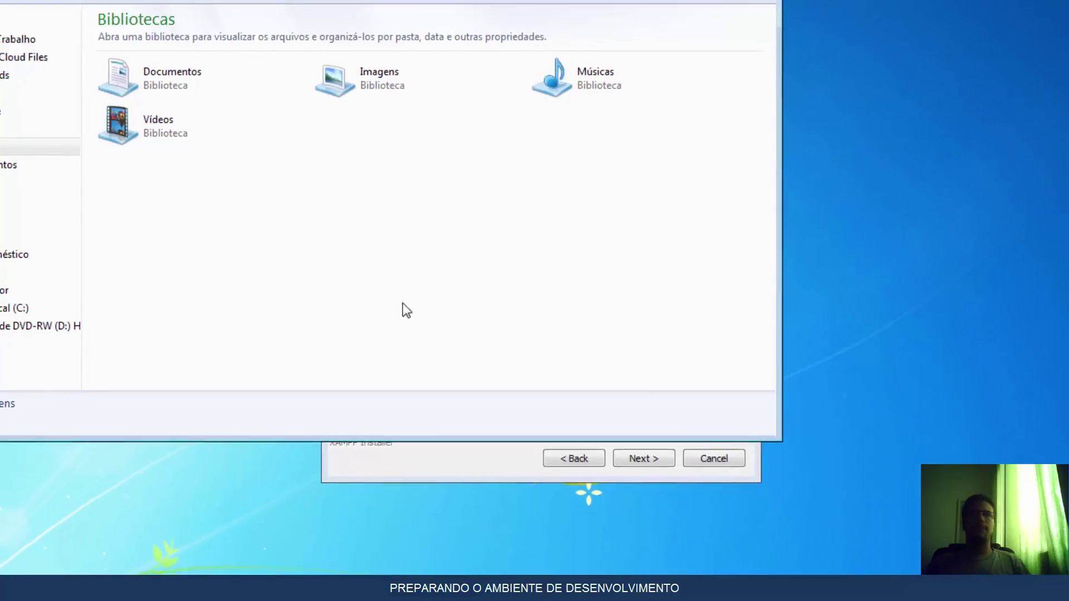
pyautogui.click(36, 310)
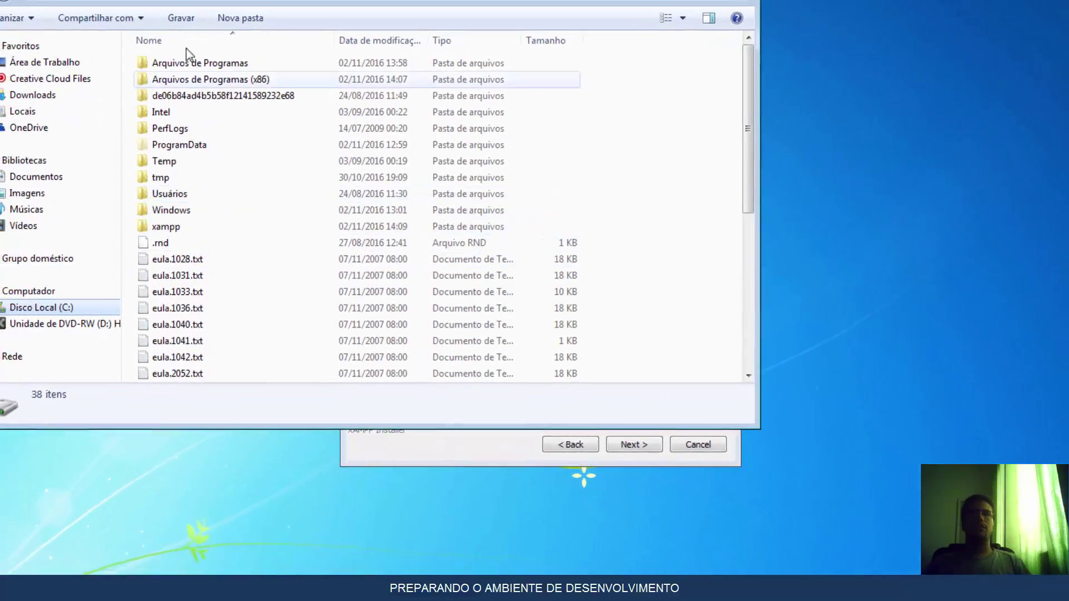
pyautogui.click(193, 229)
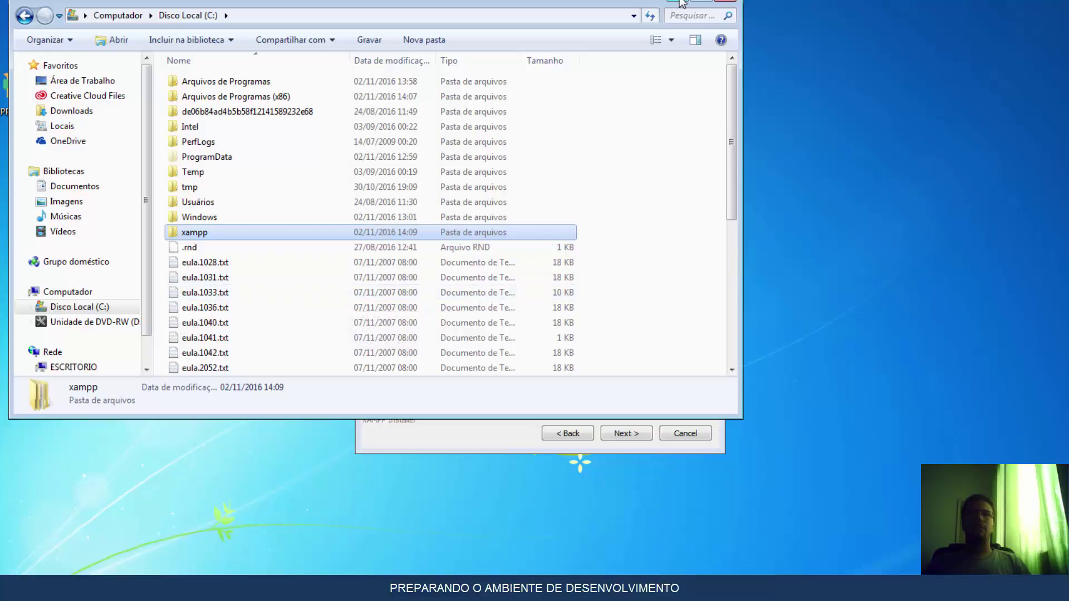
pyautogui.click(725, 2)
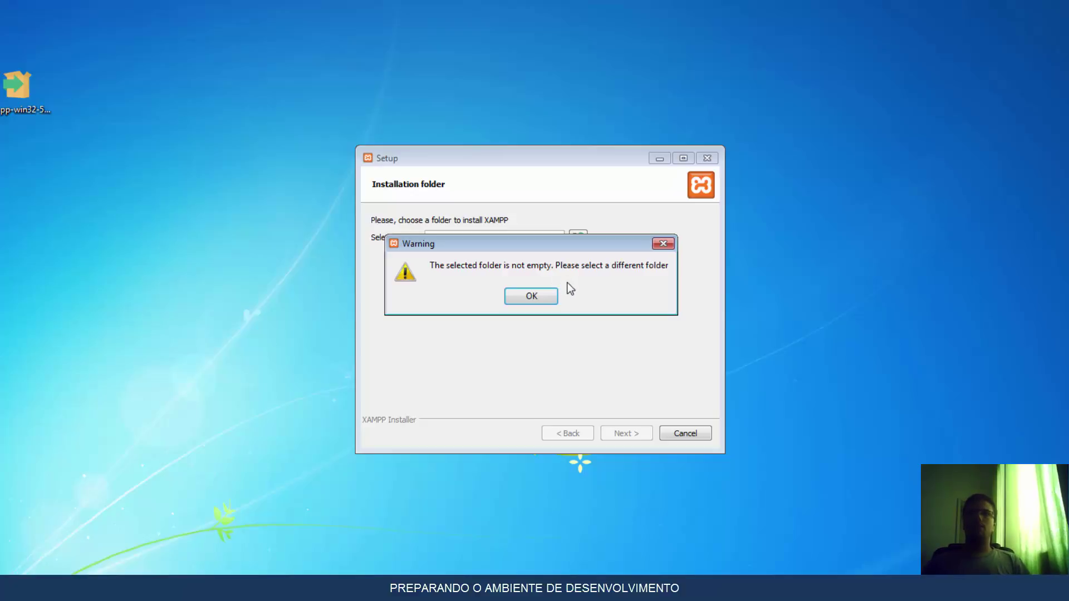
pyautogui.click(546, 299)
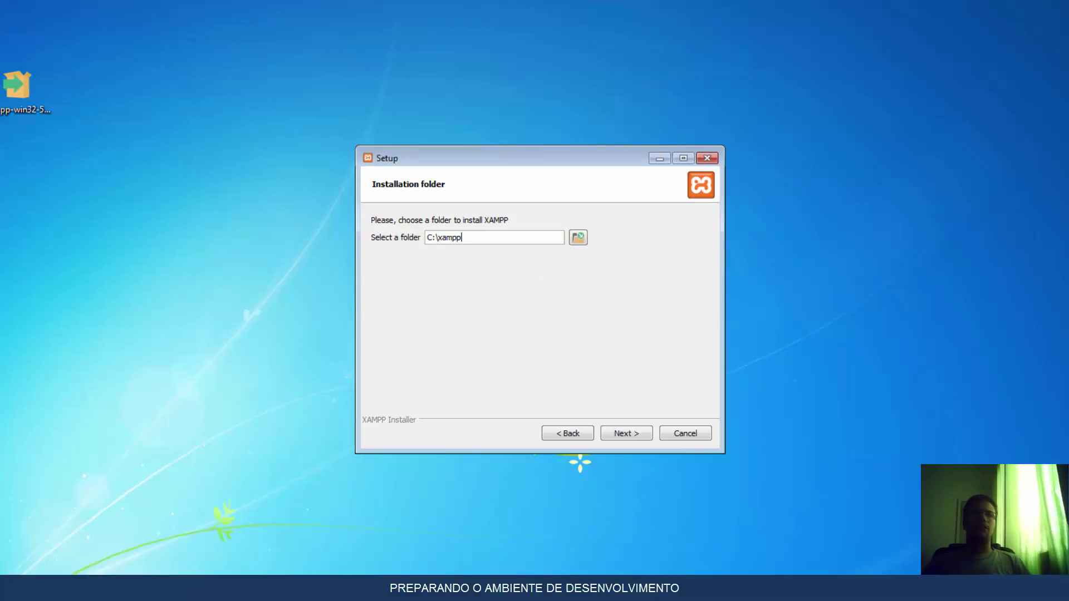
# - Delete the existing xampp folder from Local Disk (C:)
pyautogui.click(578, 237)
pyautogui.rightClick(192, 235)
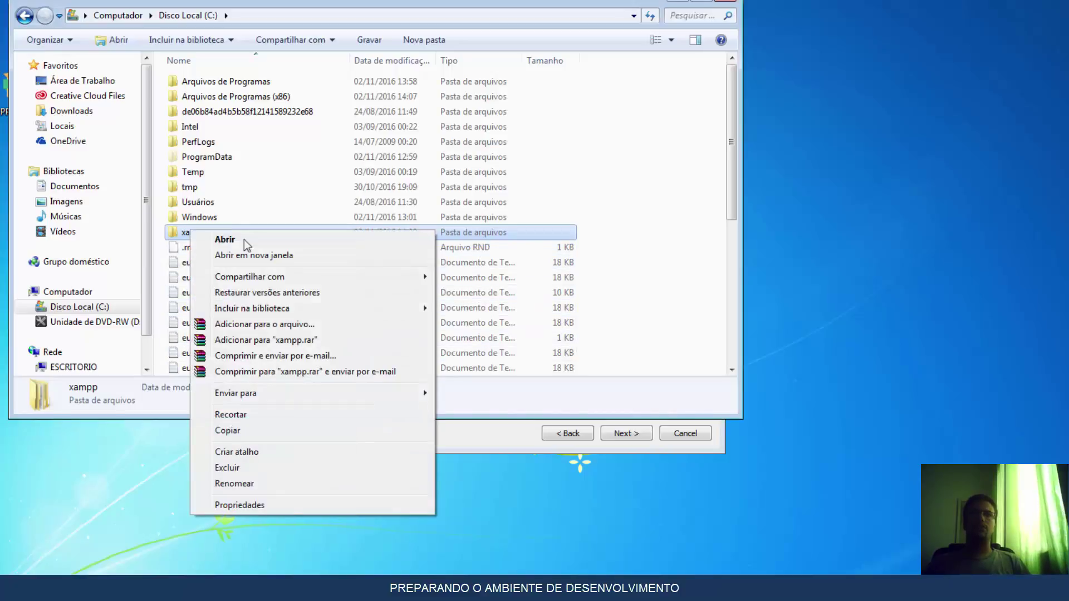
pyautogui.click(278, 467)
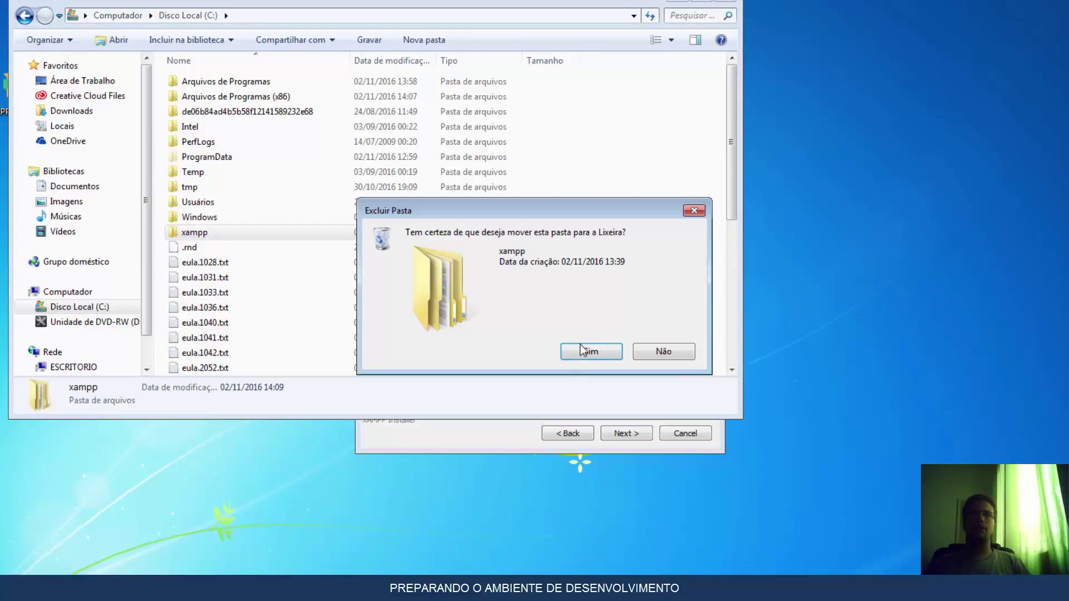
pyautogui.click(580, 352)
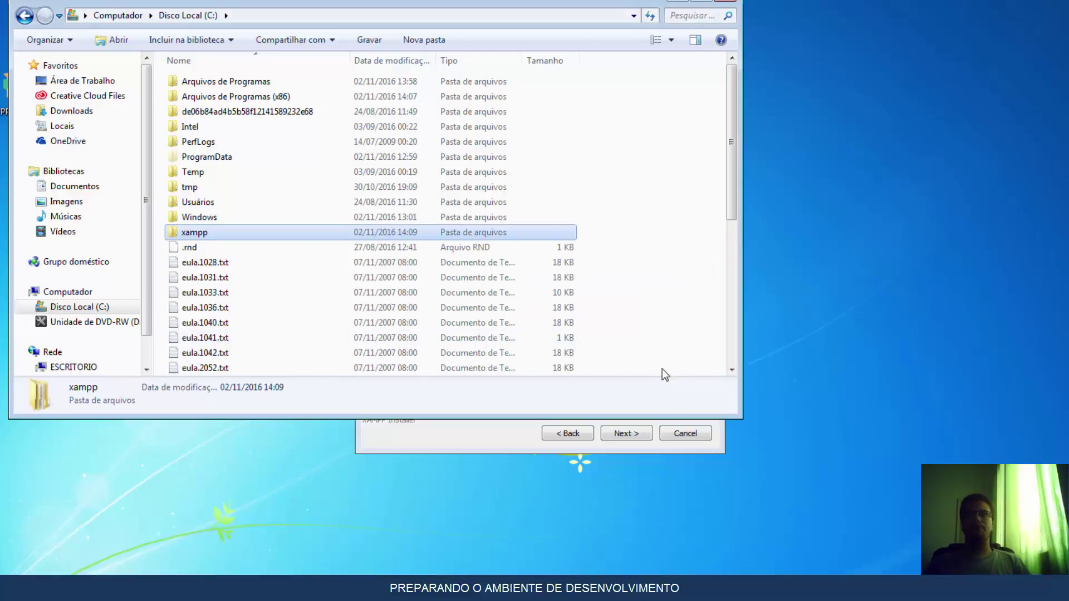
# - Reload the contents of Local Disk (C:) to check whether the xampp folder is gone, and return to the XAMPP setup
pyautogui.press('Up')
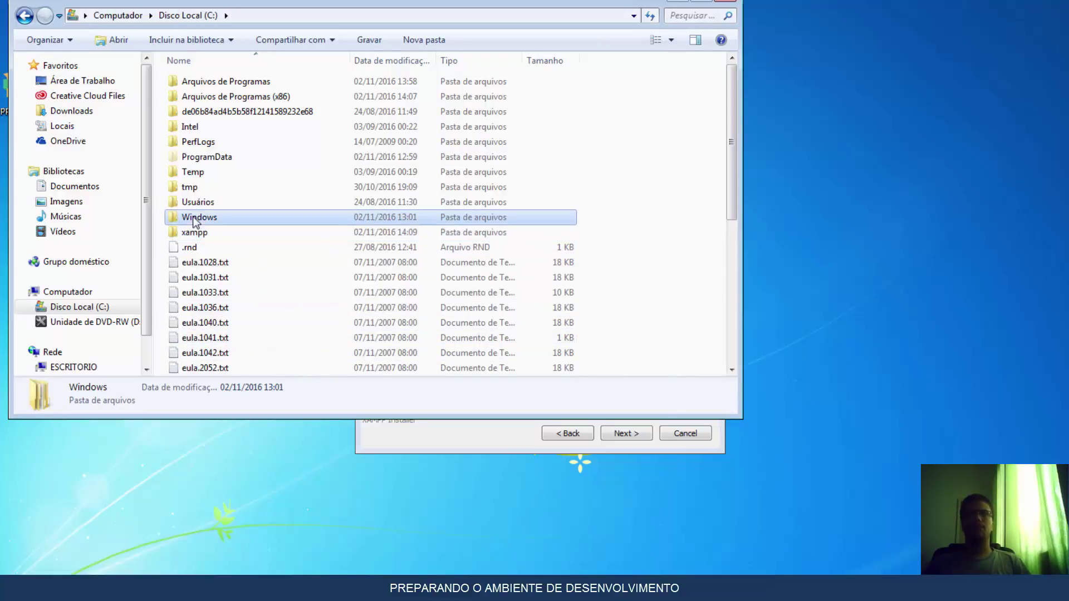
pyautogui.rightClick(202, 234)
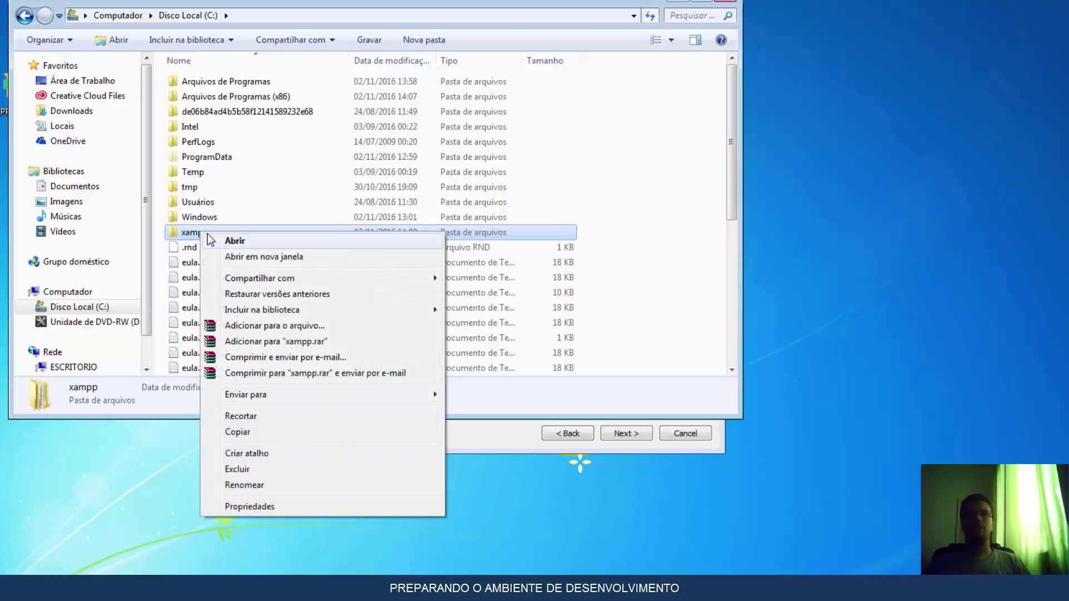
pyautogui.click(284, 188)
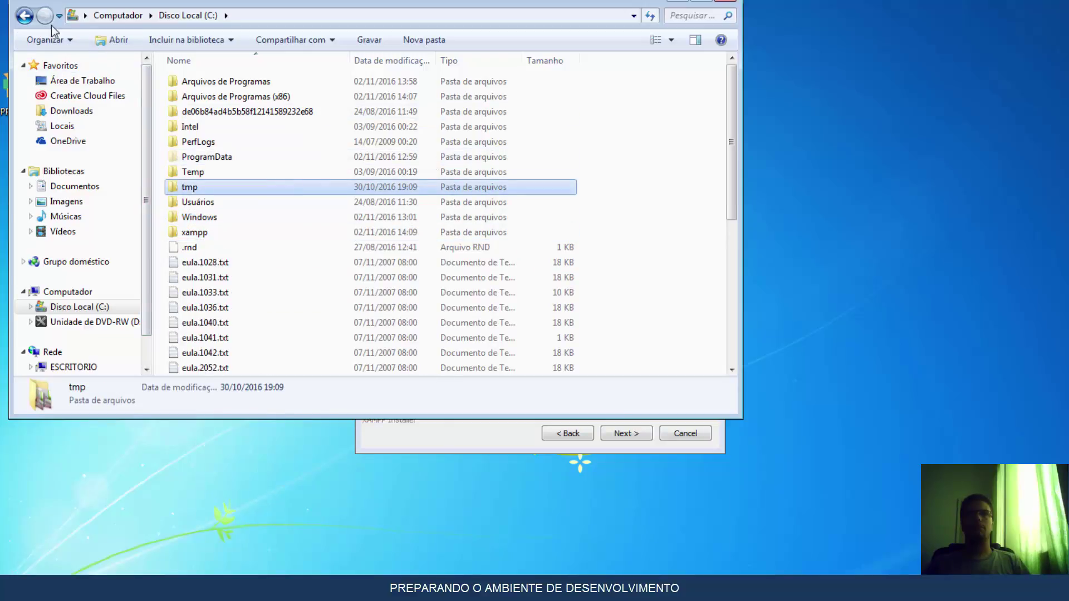
pyautogui.click(25, 17)
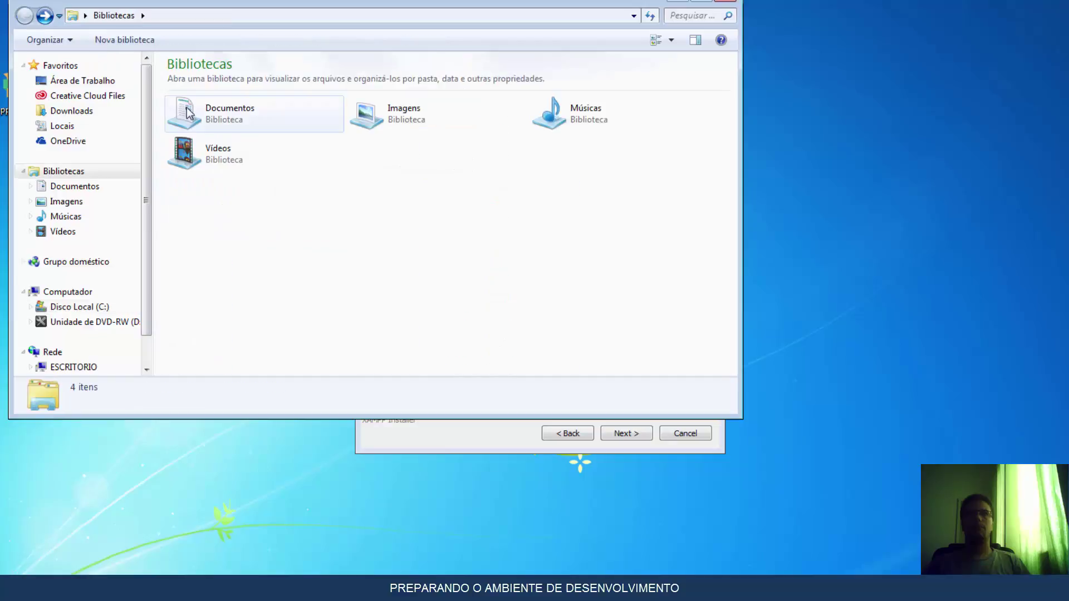
pyautogui.click(89, 306)
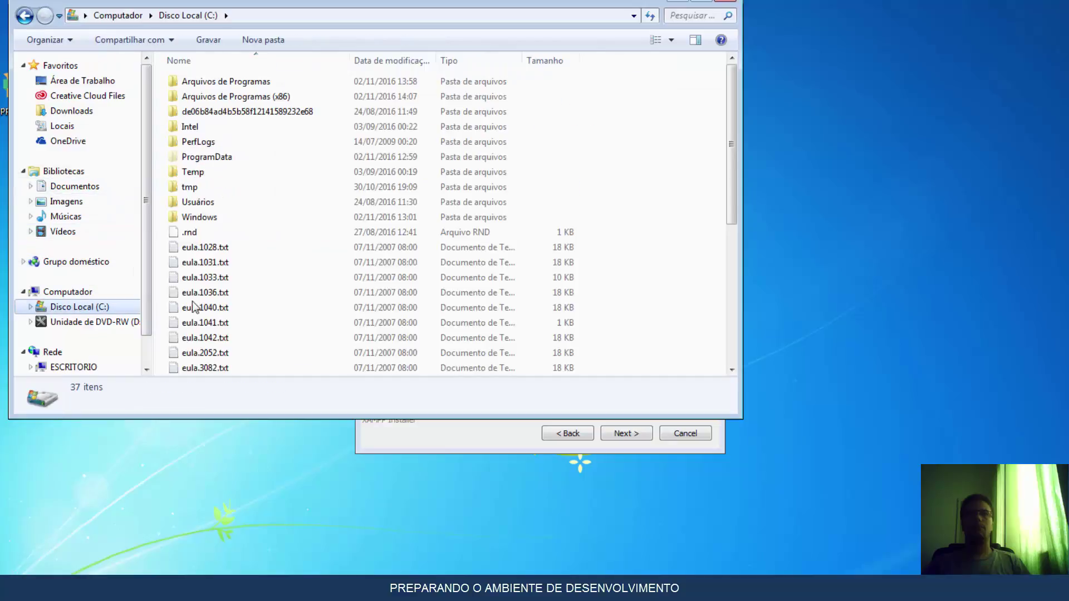
pyautogui.click(677, 1)
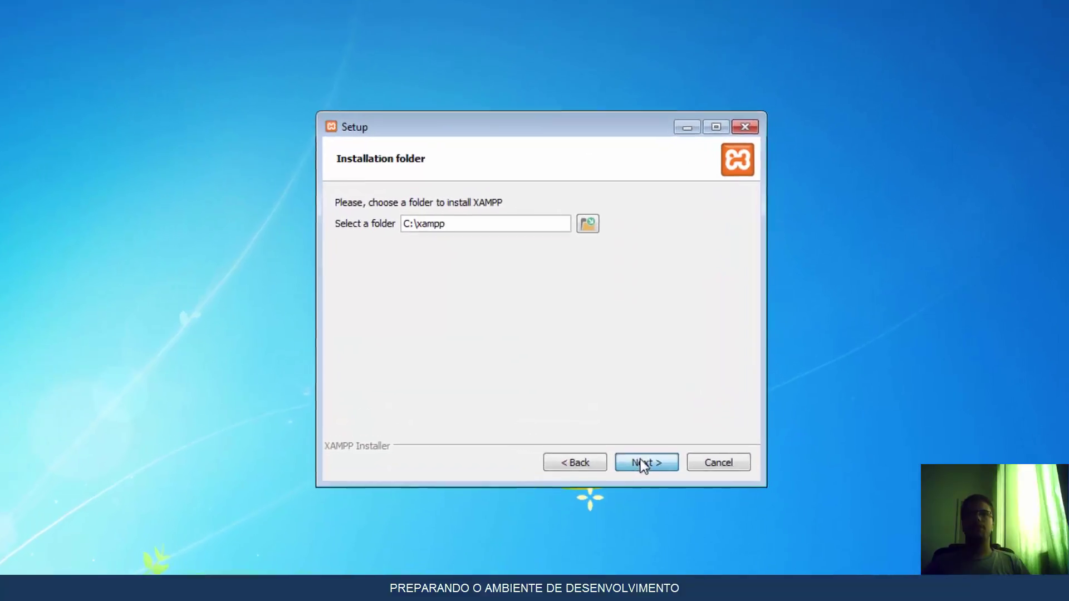
# - Install XAMPP into C:\xampp with the "Learn more about Bitnami for XAMPP" option turned off
pyautogui.click(626, 433)
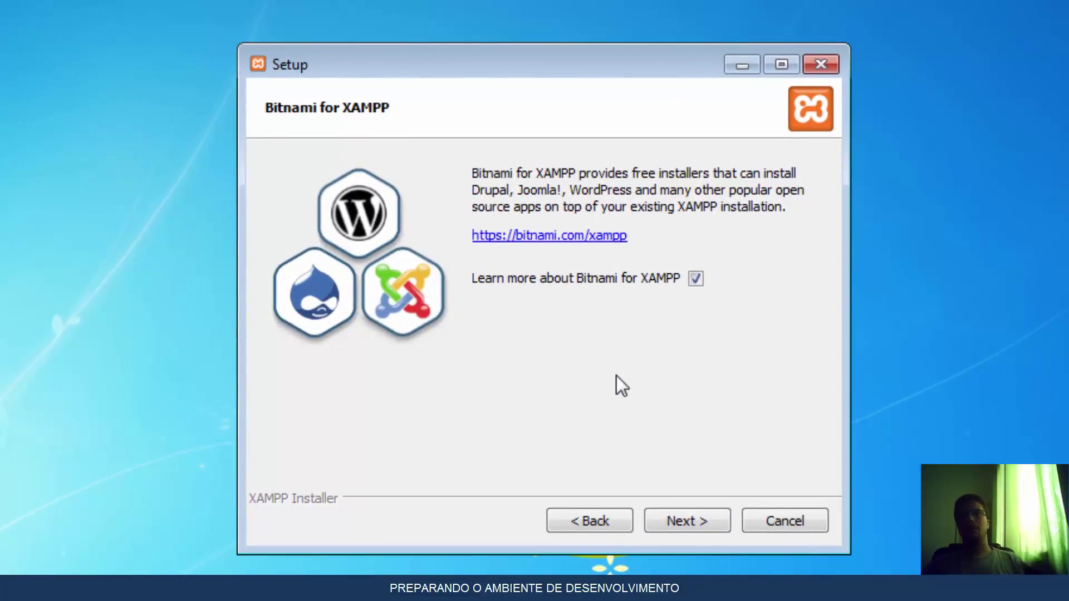
pyautogui.click(699, 278)
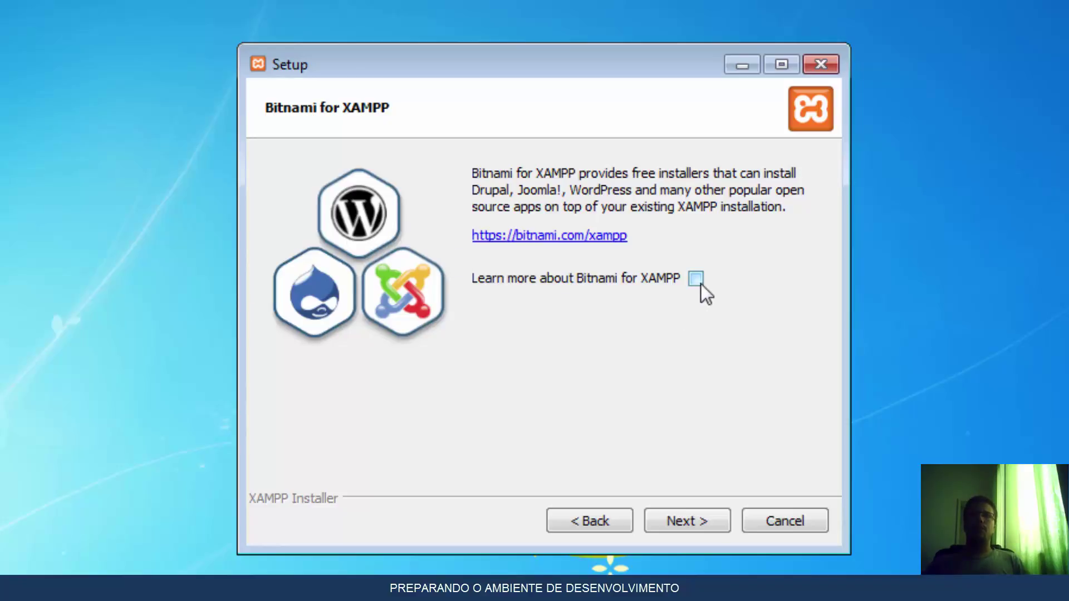
pyautogui.click(696, 524)
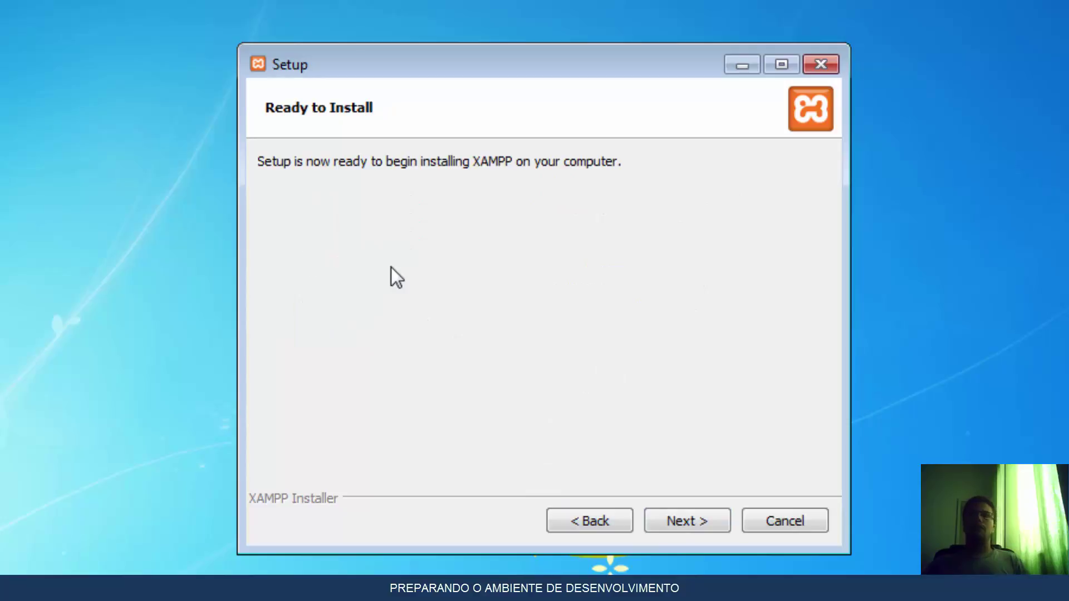
pyautogui.click(698, 523)
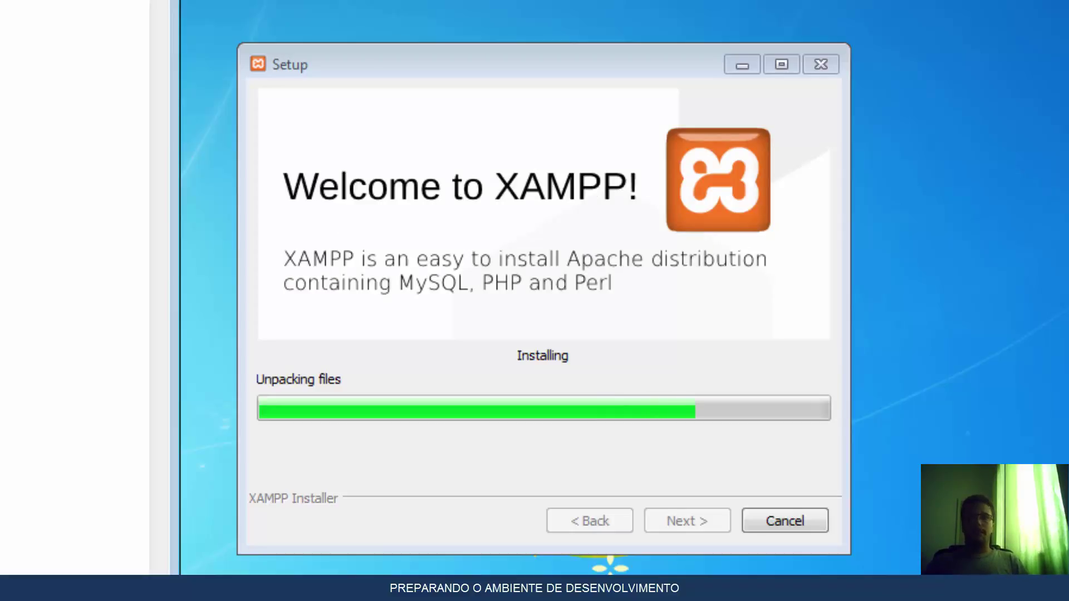
pyautogui.hotkey('alt', 'F4')
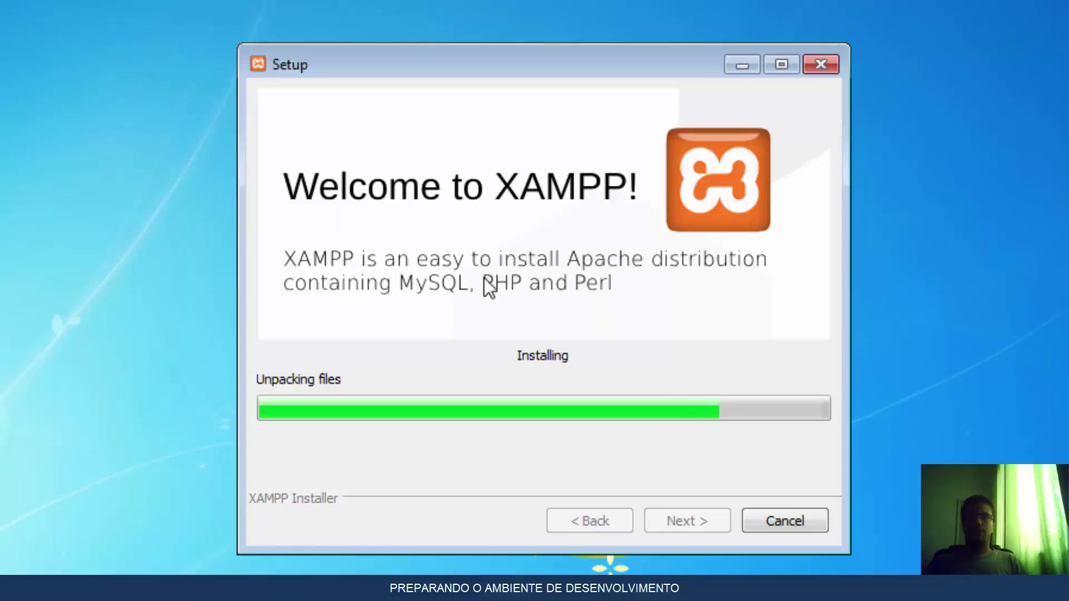
pyautogui.click(573, 296)
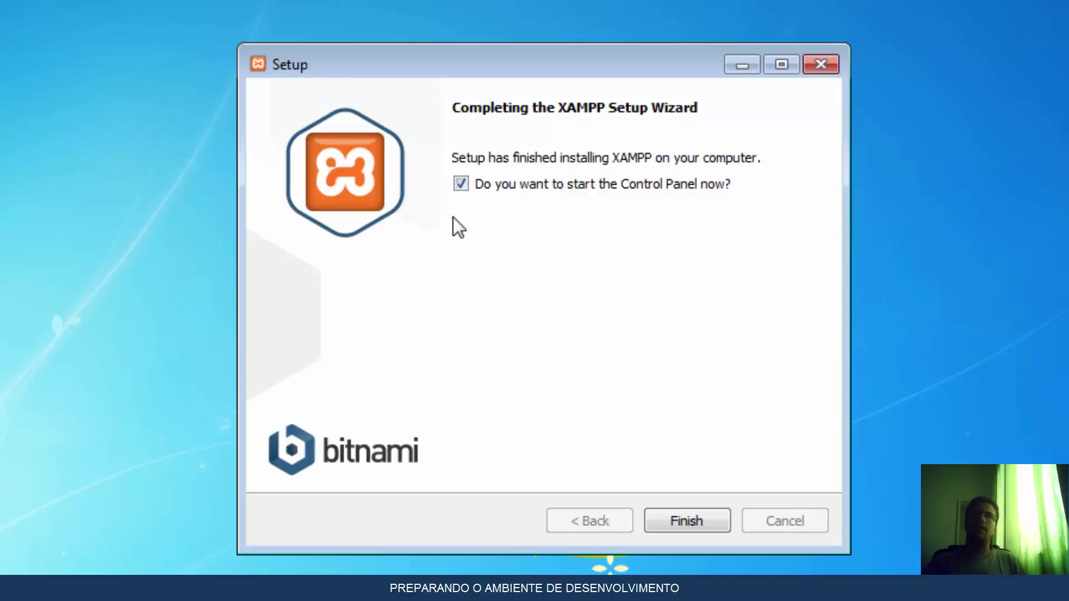
# - Finish the setup with the Control Panel starting in English, and move its window into full view
pyautogui.click(684, 524)
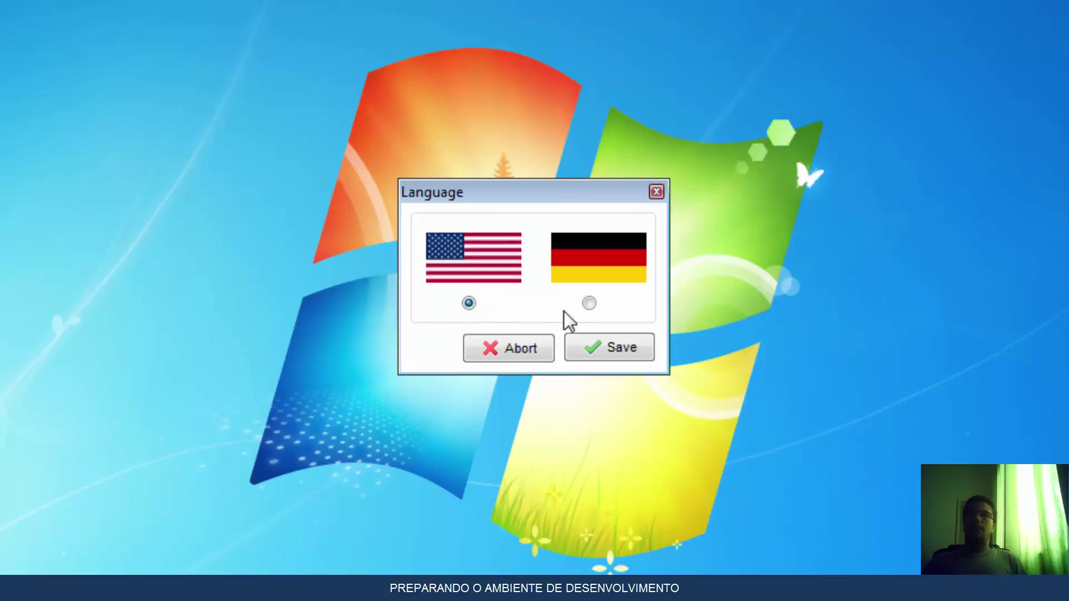
pyautogui.click(603, 356)
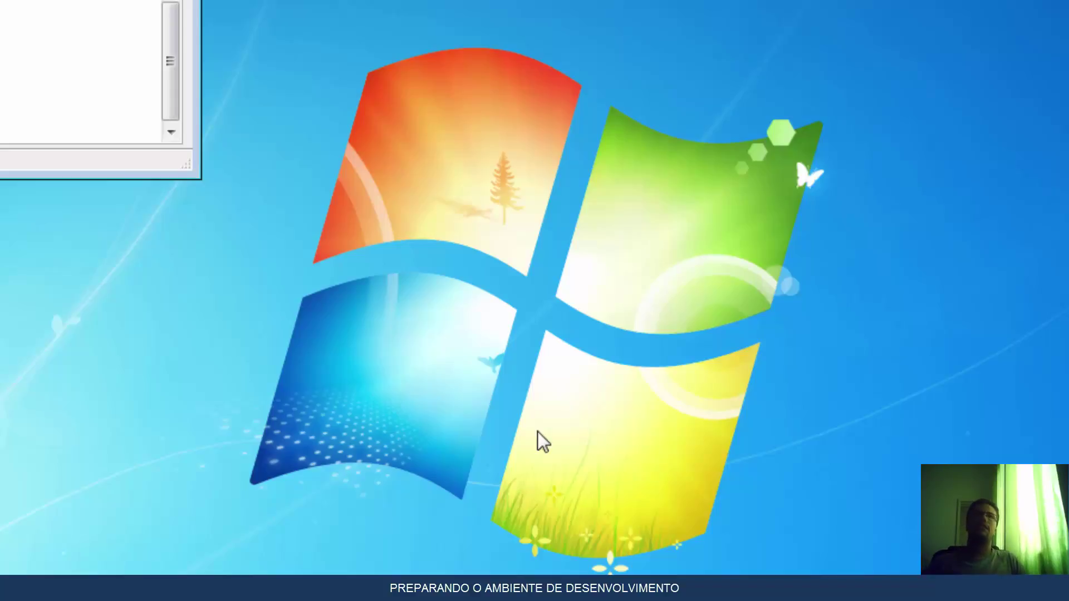
pyautogui.moveTo(23, 0); pyautogui.dragTo(742, 0)
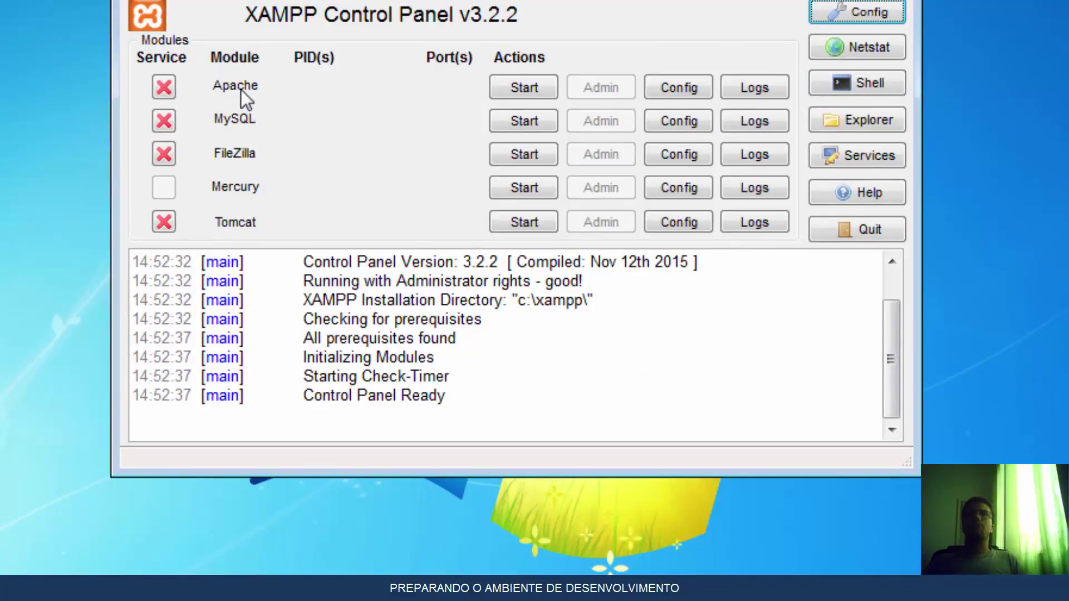
# - Start the Apache and MySQL modules in the XAMPP Control Panel
pyautogui.click(522, 88)
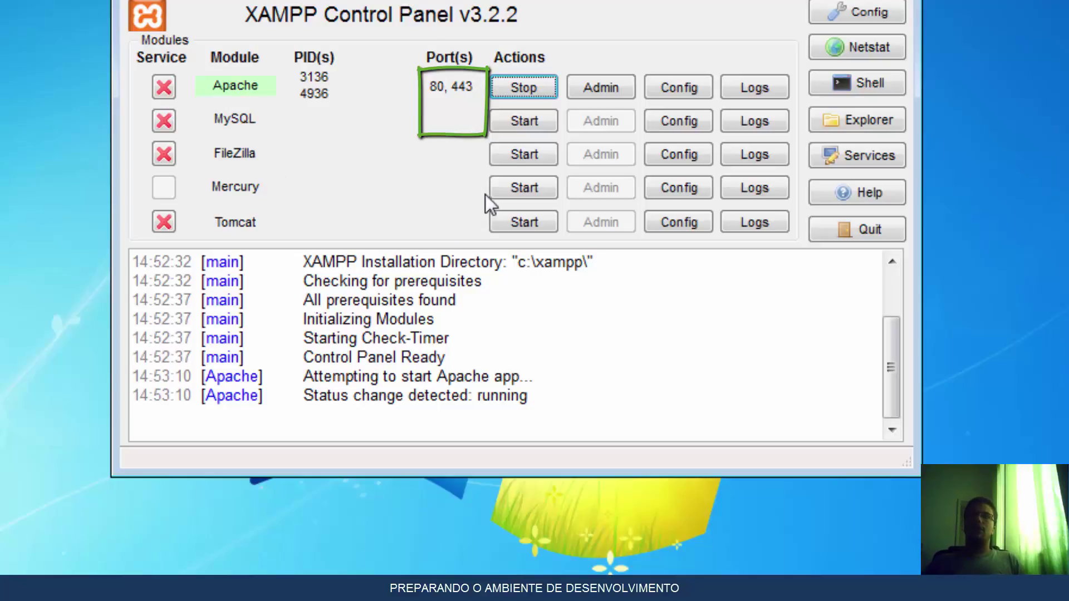
pyautogui.click(520, 124)
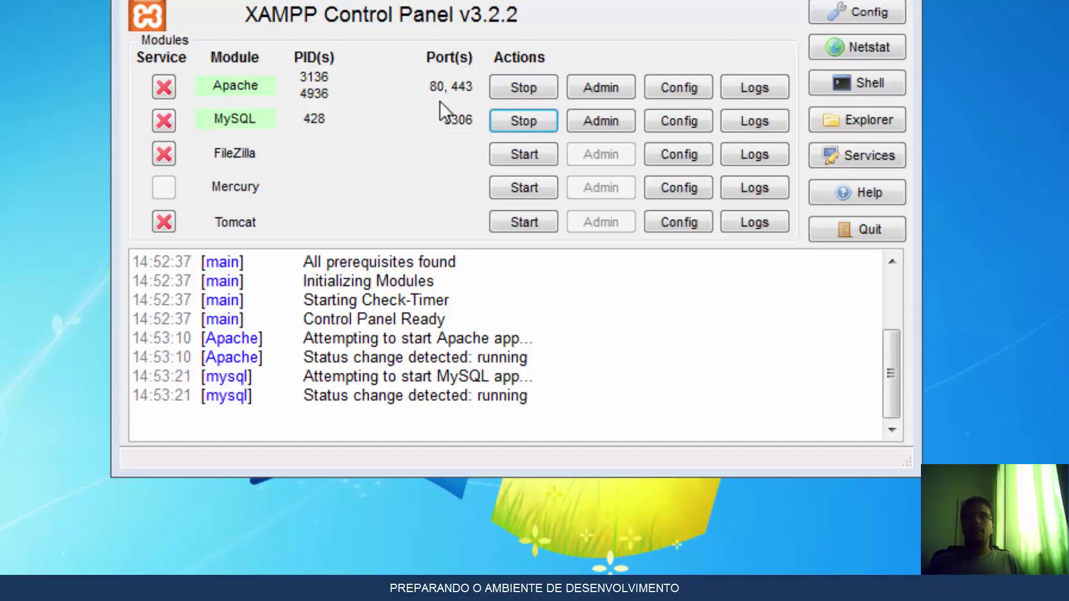
# - Examine the TCP listening sockets in Netstat for the ports used by Apache and MySQL, and close the list
pyautogui.click(883, 53)
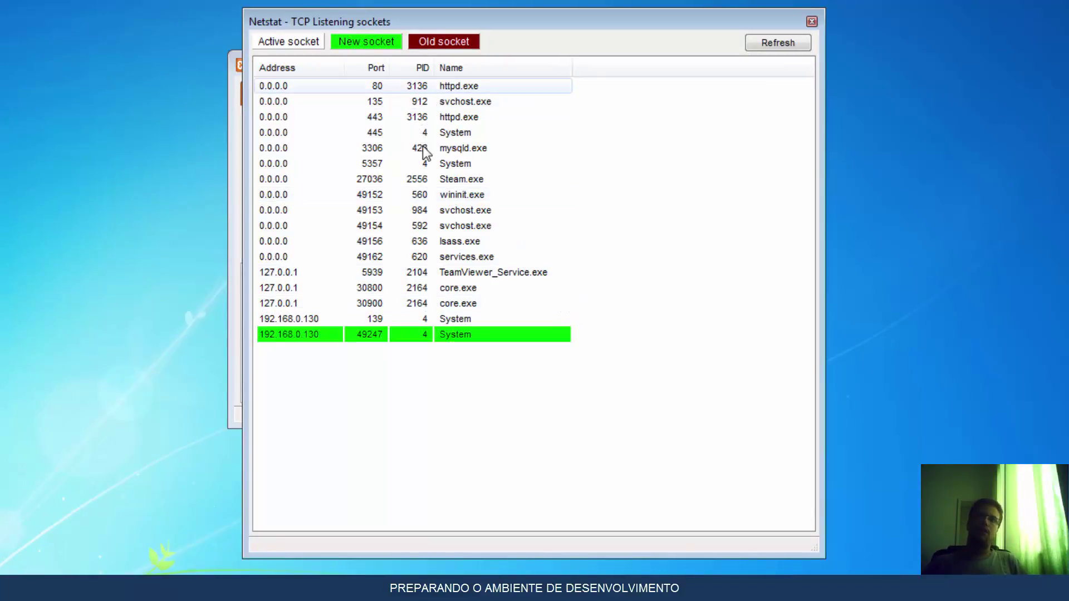
pyautogui.click(415, 211)
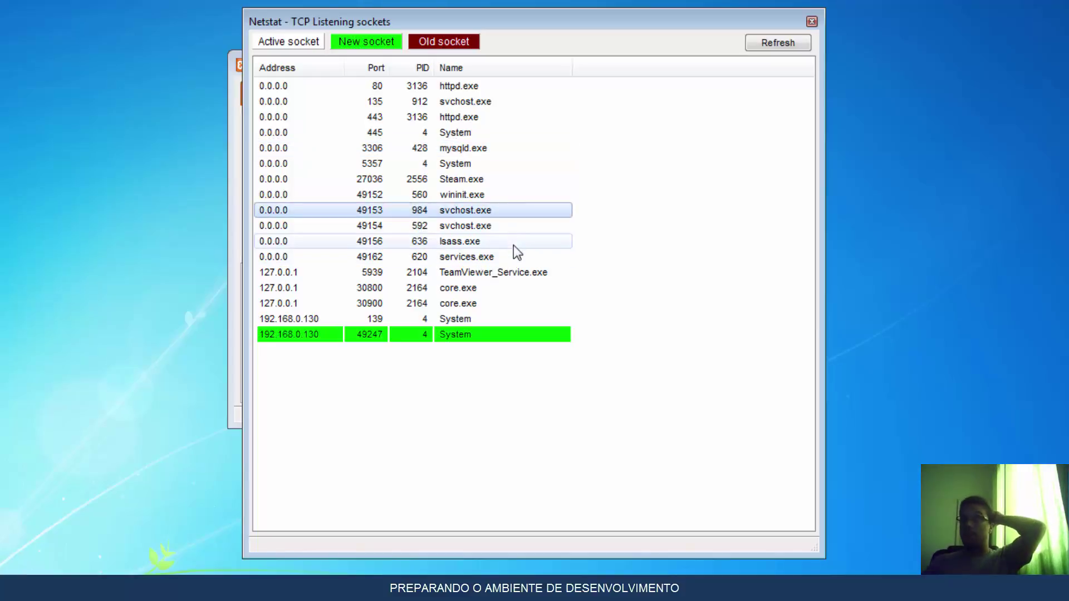
pyautogui.click(393, 117)
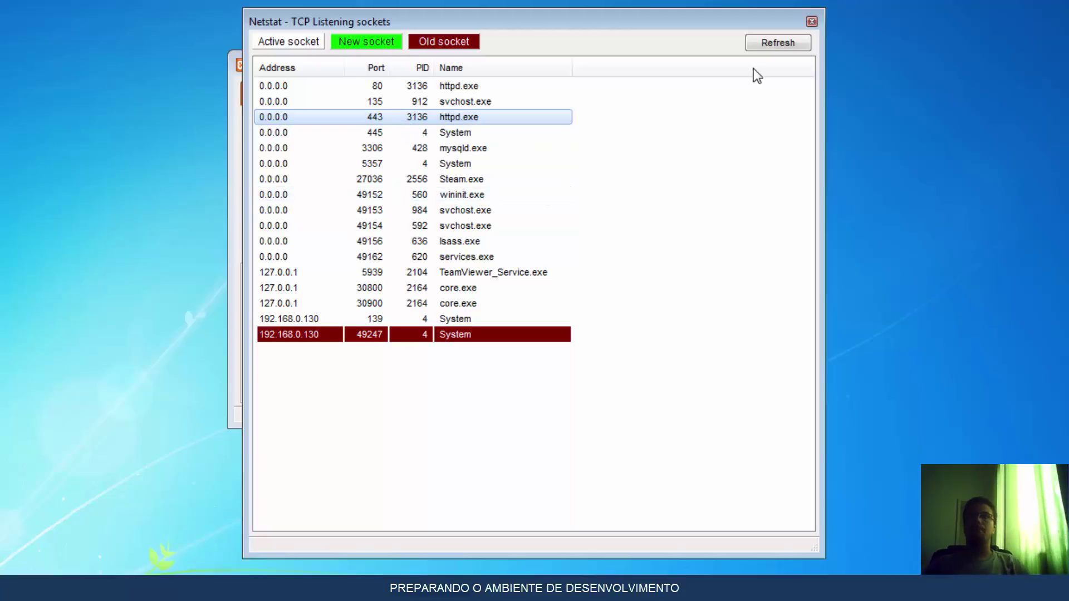
pyautogui.click(813, 22)
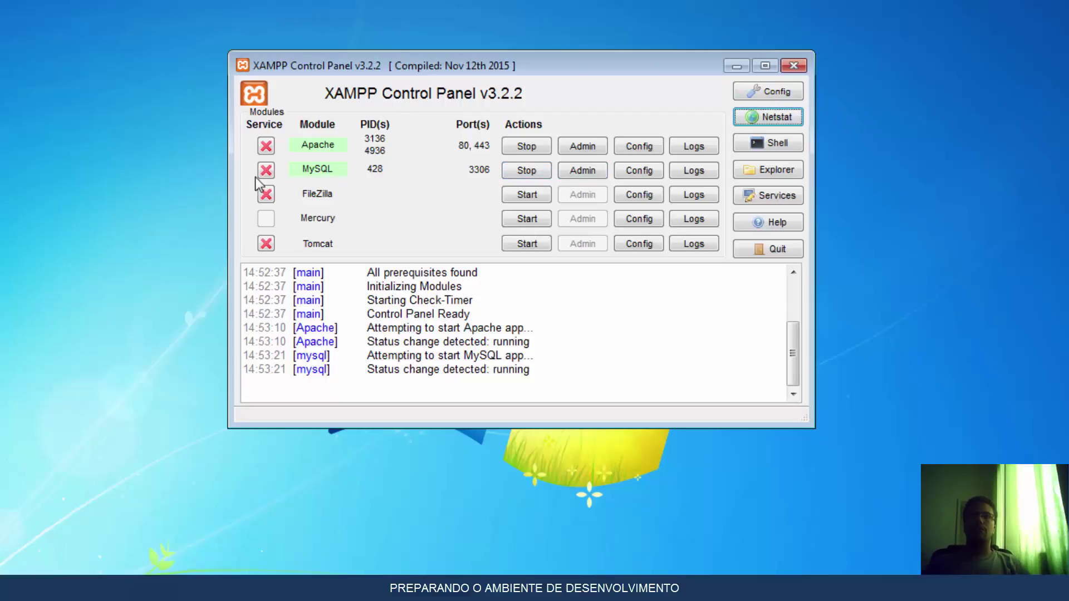
# - Close the Control Panel window and load 127.0.0.1 in an incognito Chrome window
pyautogui.click(794, 66)
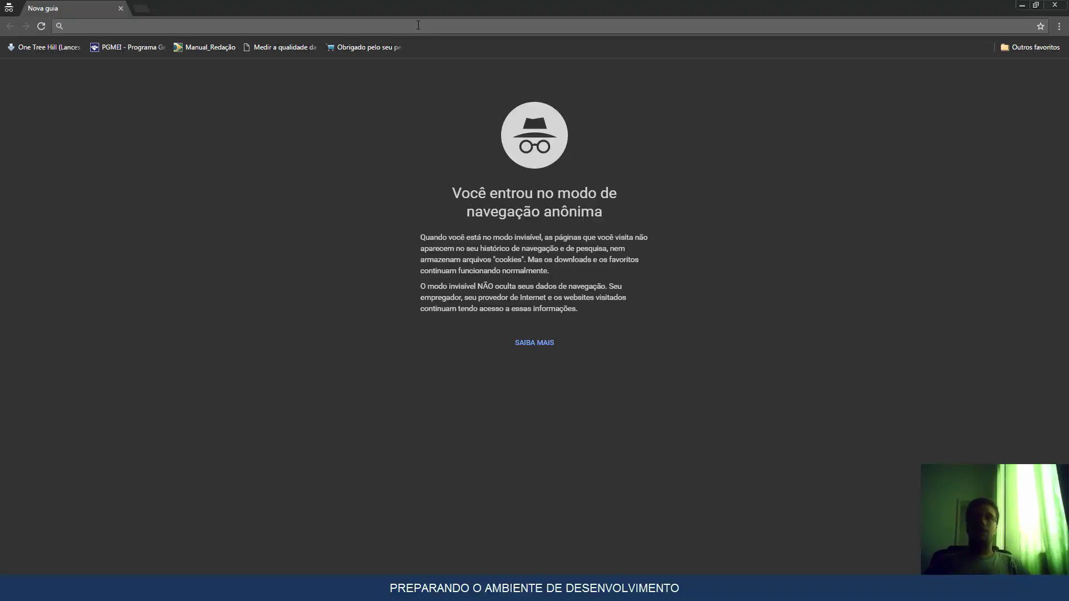
pyautogui.write('127')
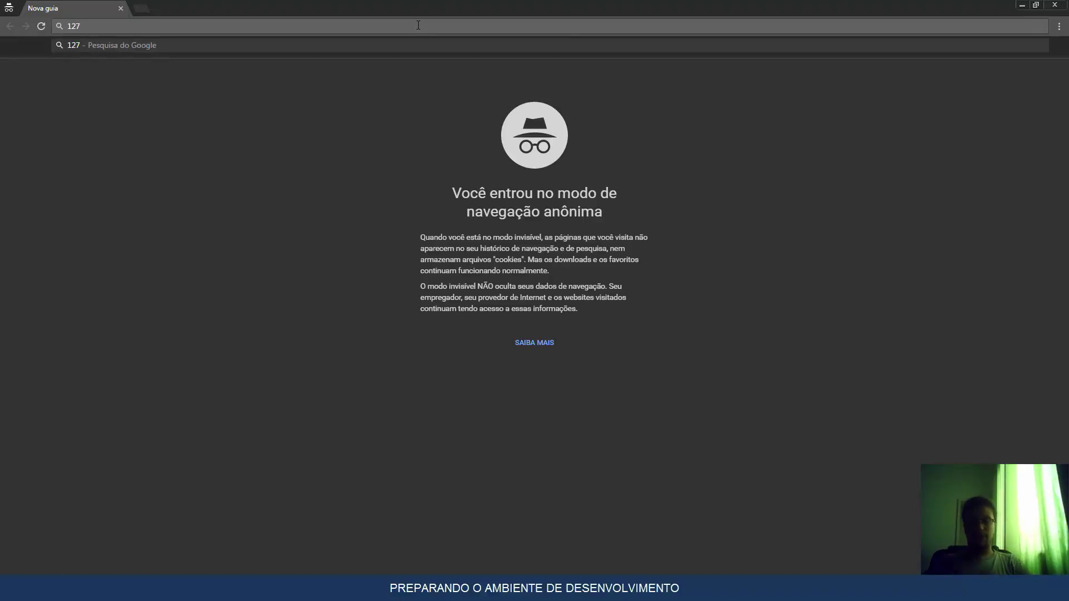
pyautogui.write('.0.0.1')
pyautogui.press('Return')
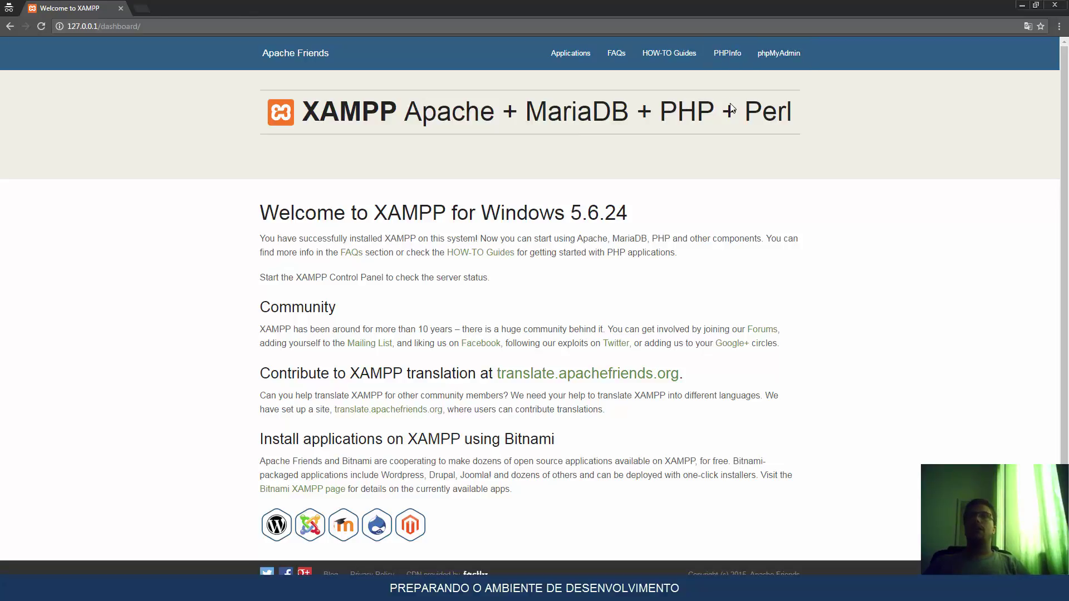
# - Examine the server's PHPInfo page, from the PHP version through the Apache, Core and extension settings, and return to the XAMPP dashboard
pyautogui.click(731, 59)
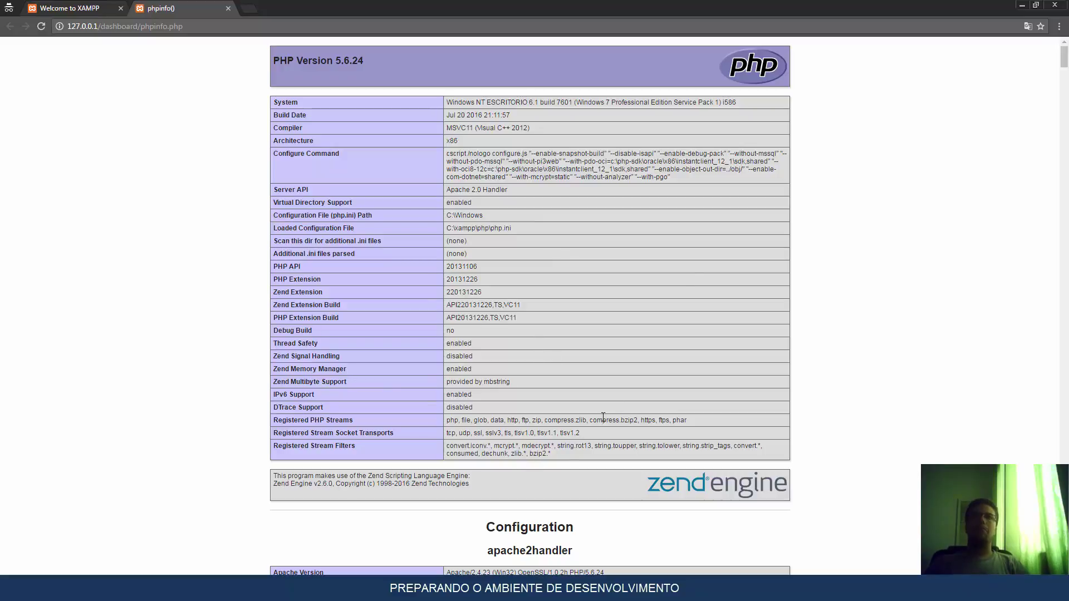
pyautogui.scroll(-7, 698, 245)
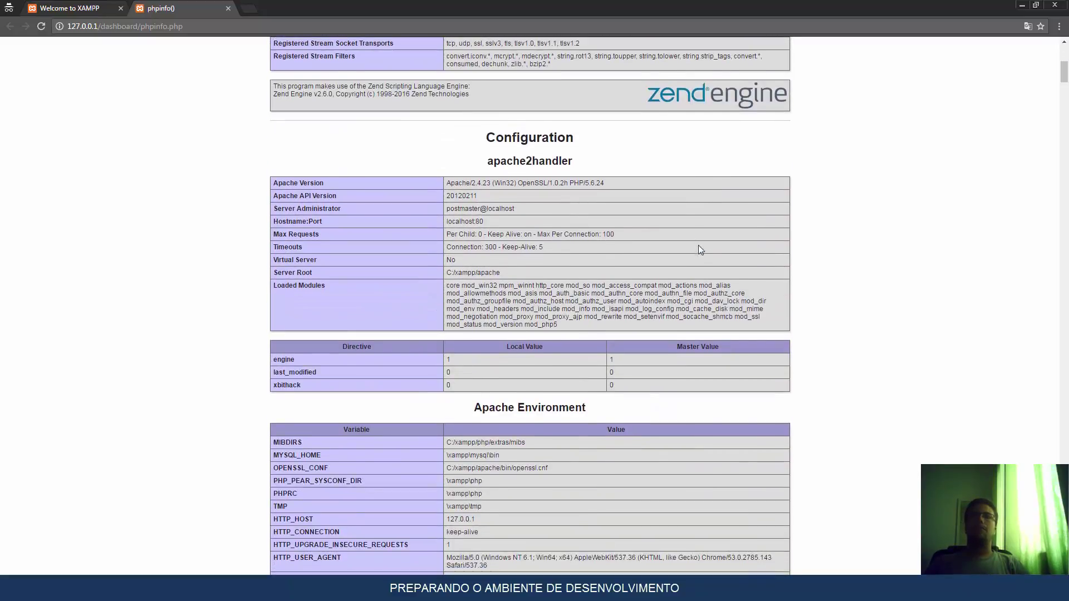
pyautogui.scroll(-10, 696, 242)
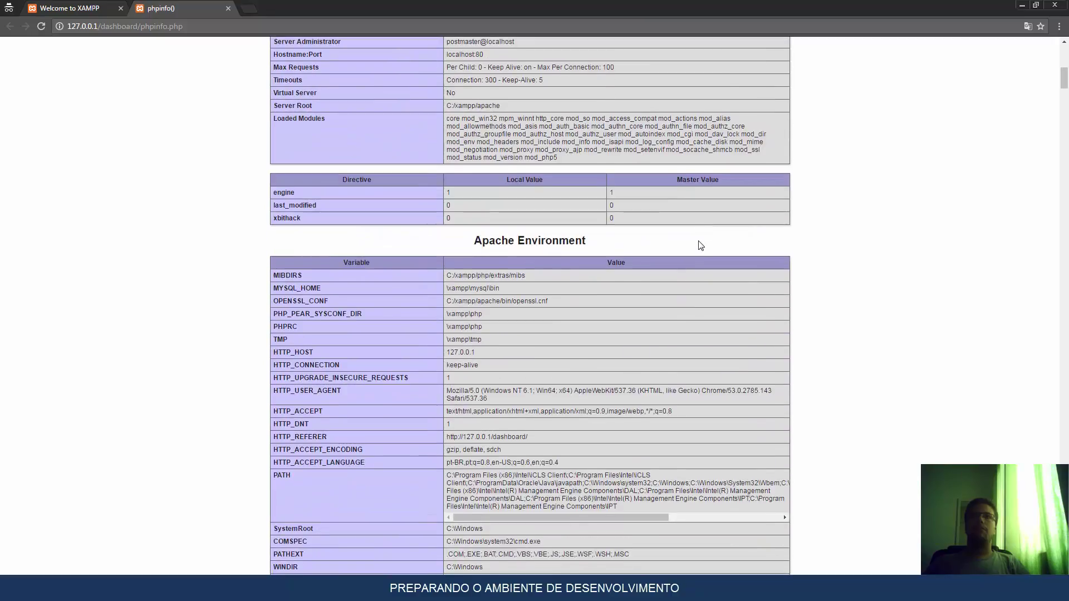
pyautogui.scroll(-5, 717, 235)
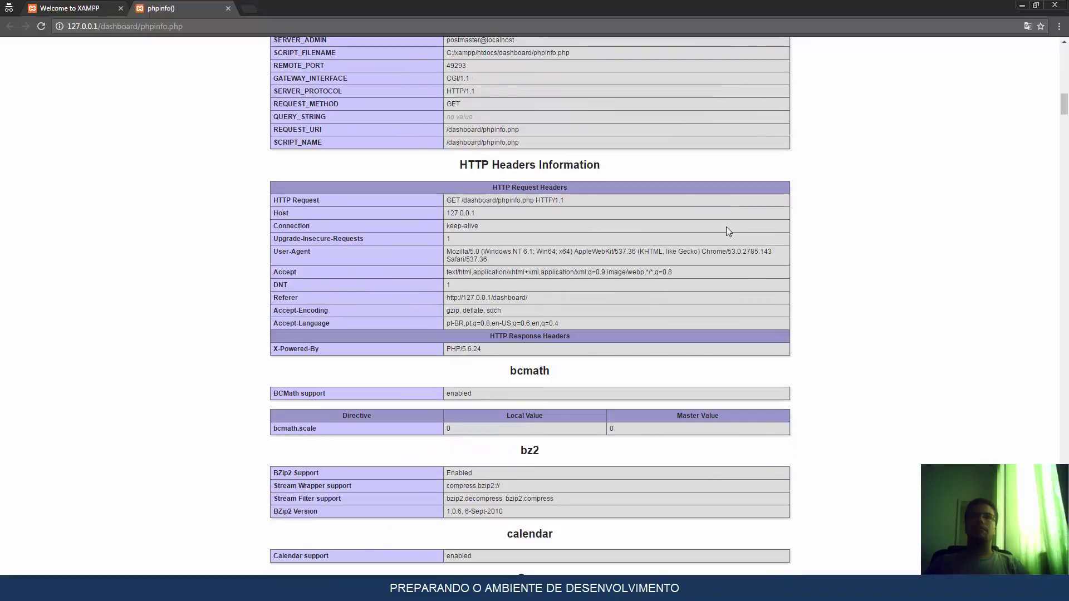
pyautogui.scroll(-6, 730, 226)
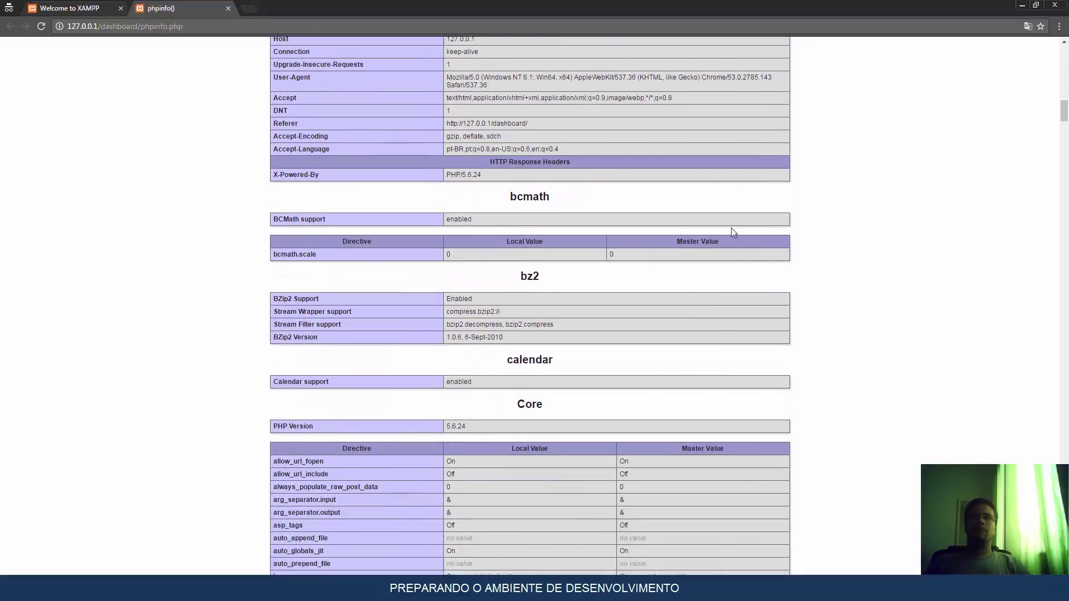
pyautogui.scroll(-18, 735, 229)
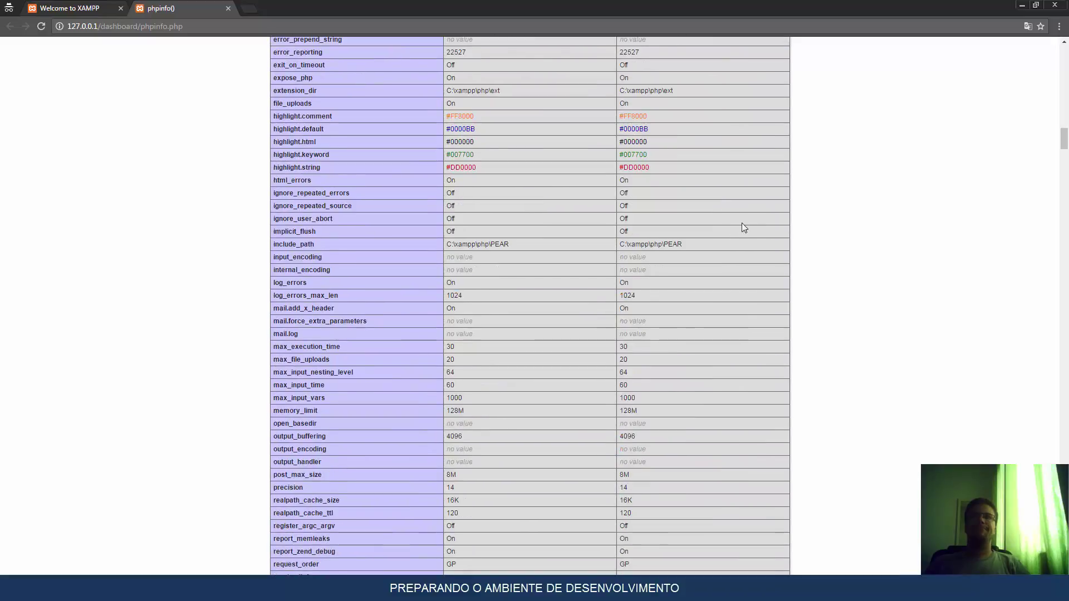
pyautogui.scroll(-20, 743, 231)
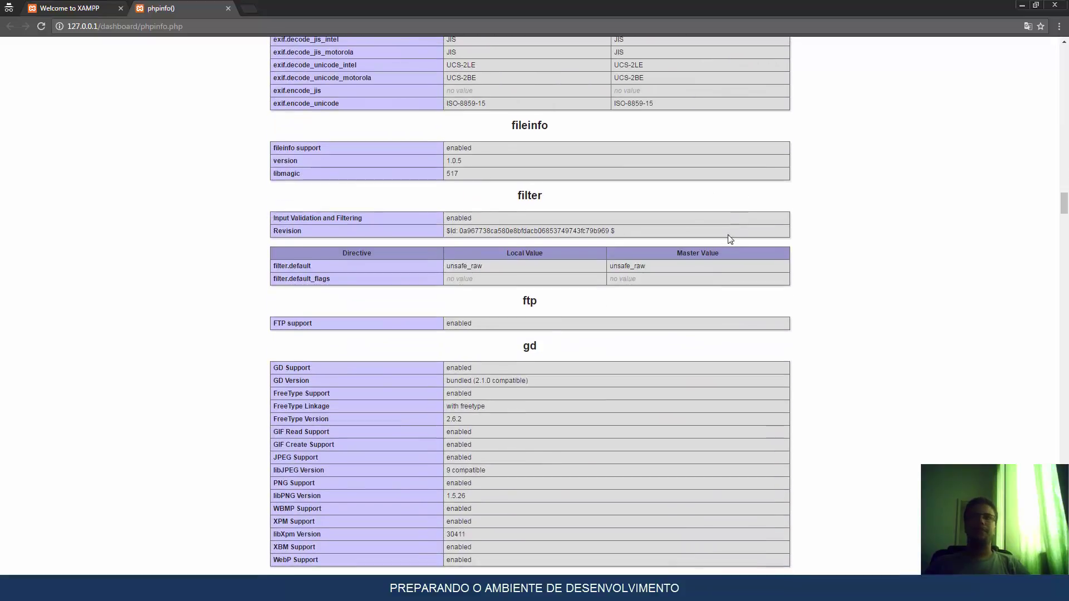
pyautogui.click(228, 9)
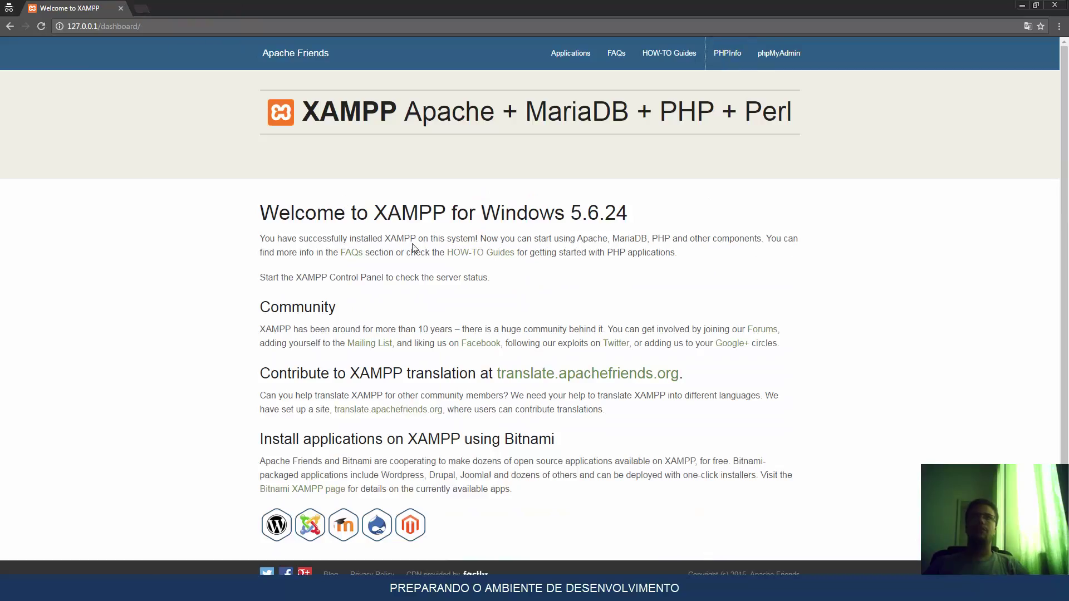
# - Examine the user accounts overview in phpMyAdmin, and close the browser
pyautogui.click(778, 54)
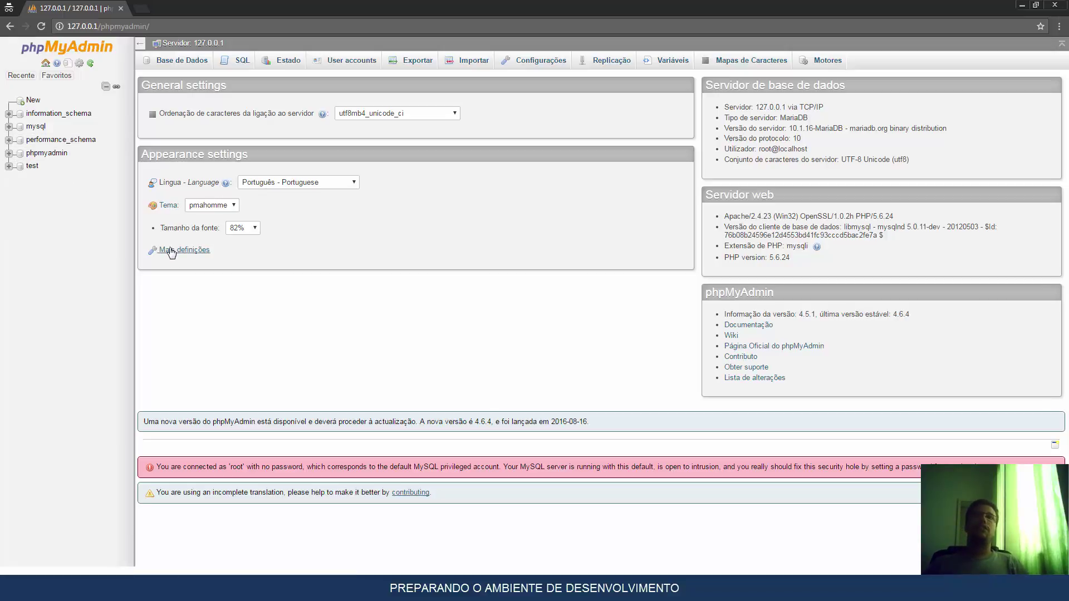
pyautogui.click(329, 61)
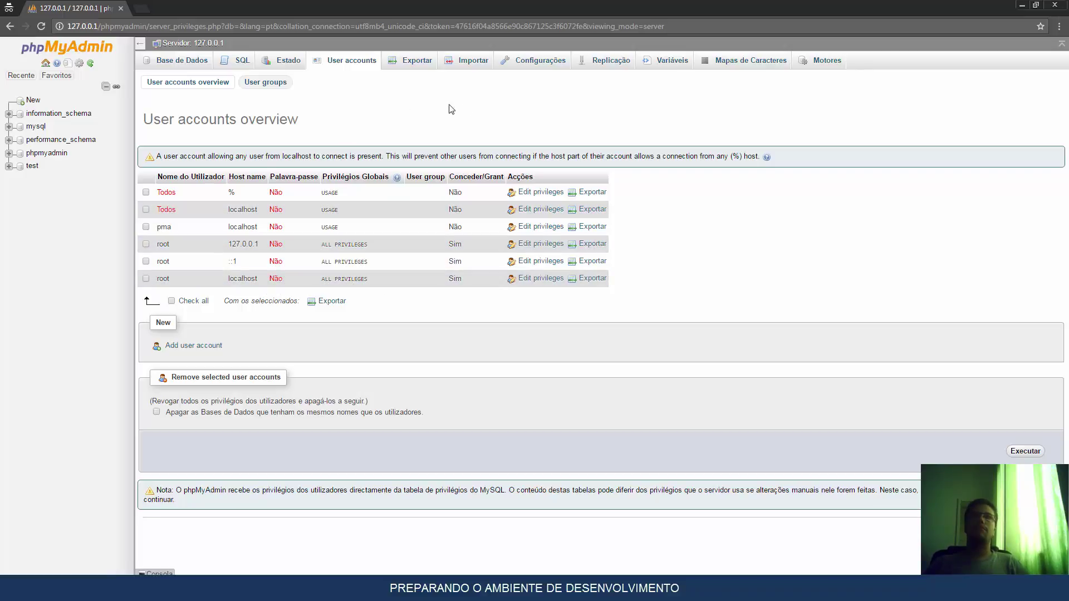
pyautogui.click(215, 26)
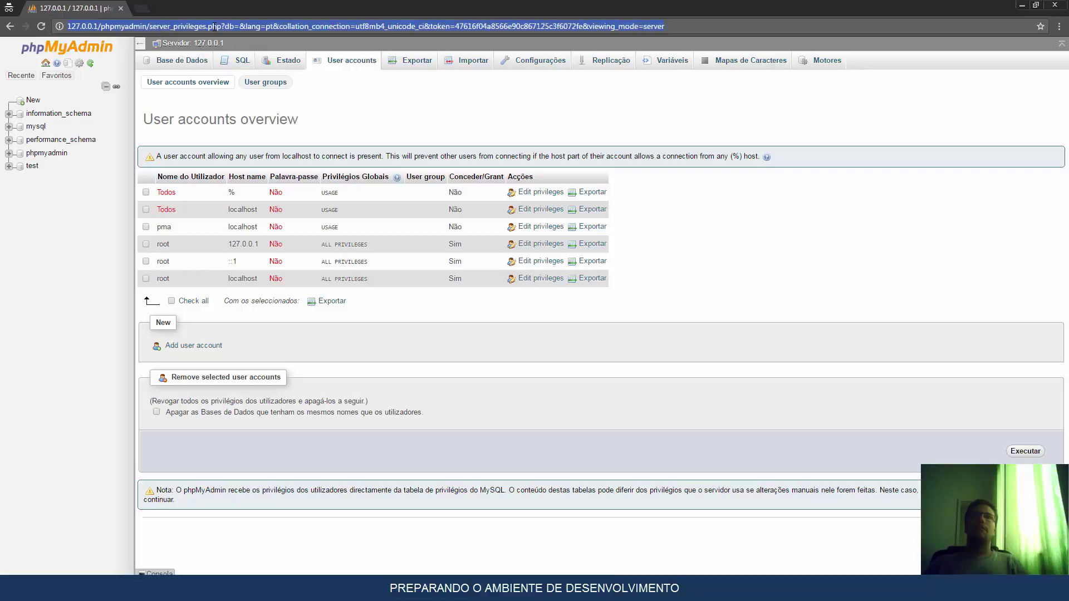
pyautogui.click(1055, 5)
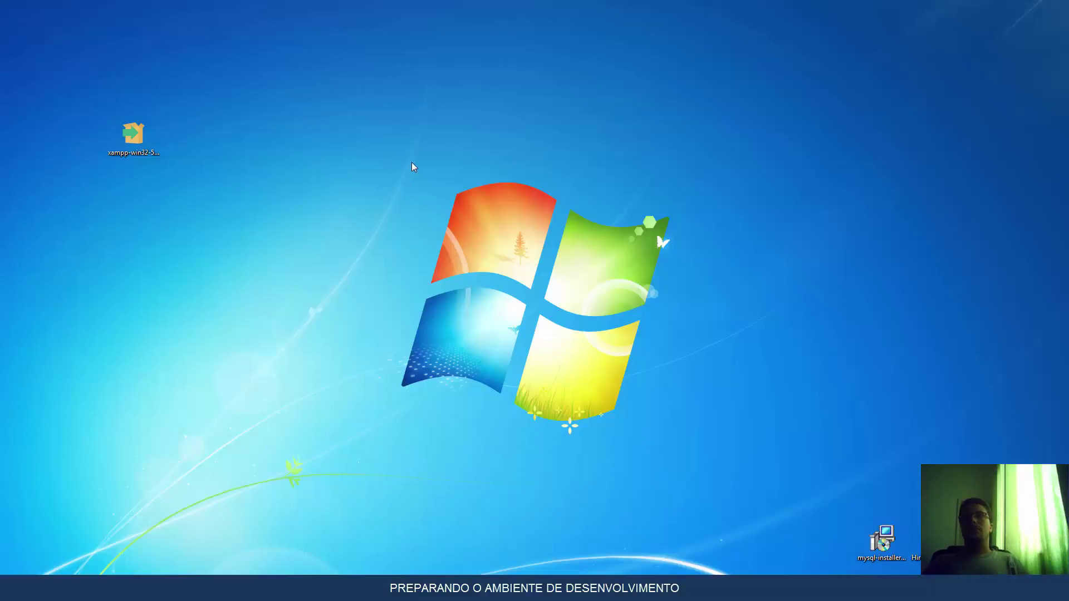